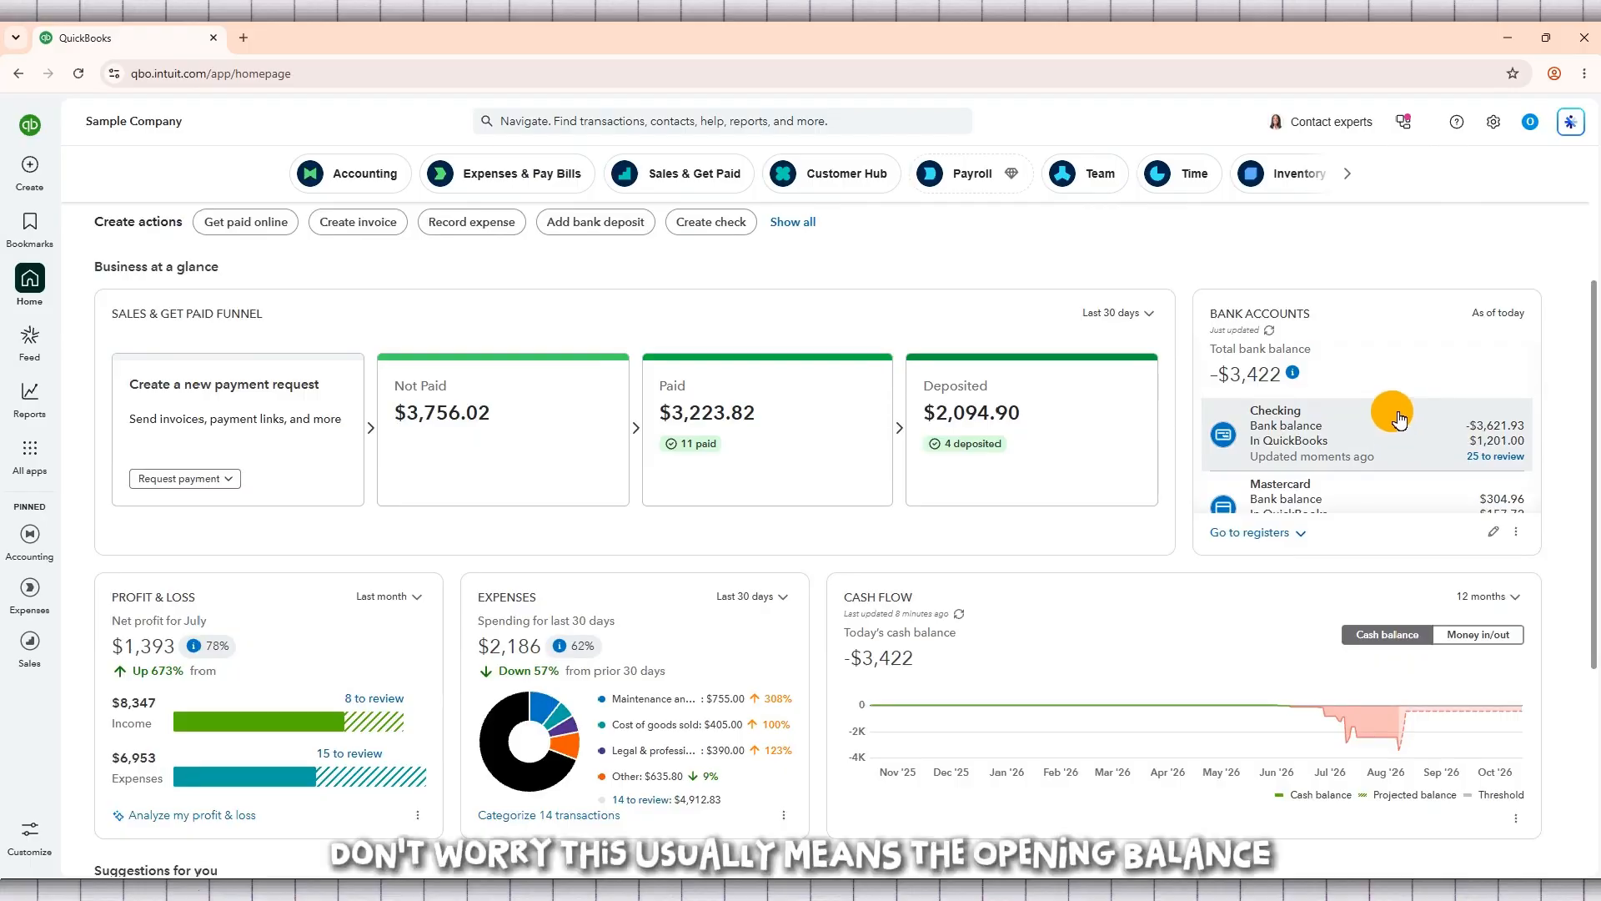
Review the bank account balances, profit and loss, expenses and cash flow summaries on the home dashboard.
scroll(1399, 421, "down", 4)
scroll(1399, 417, "down", 5)
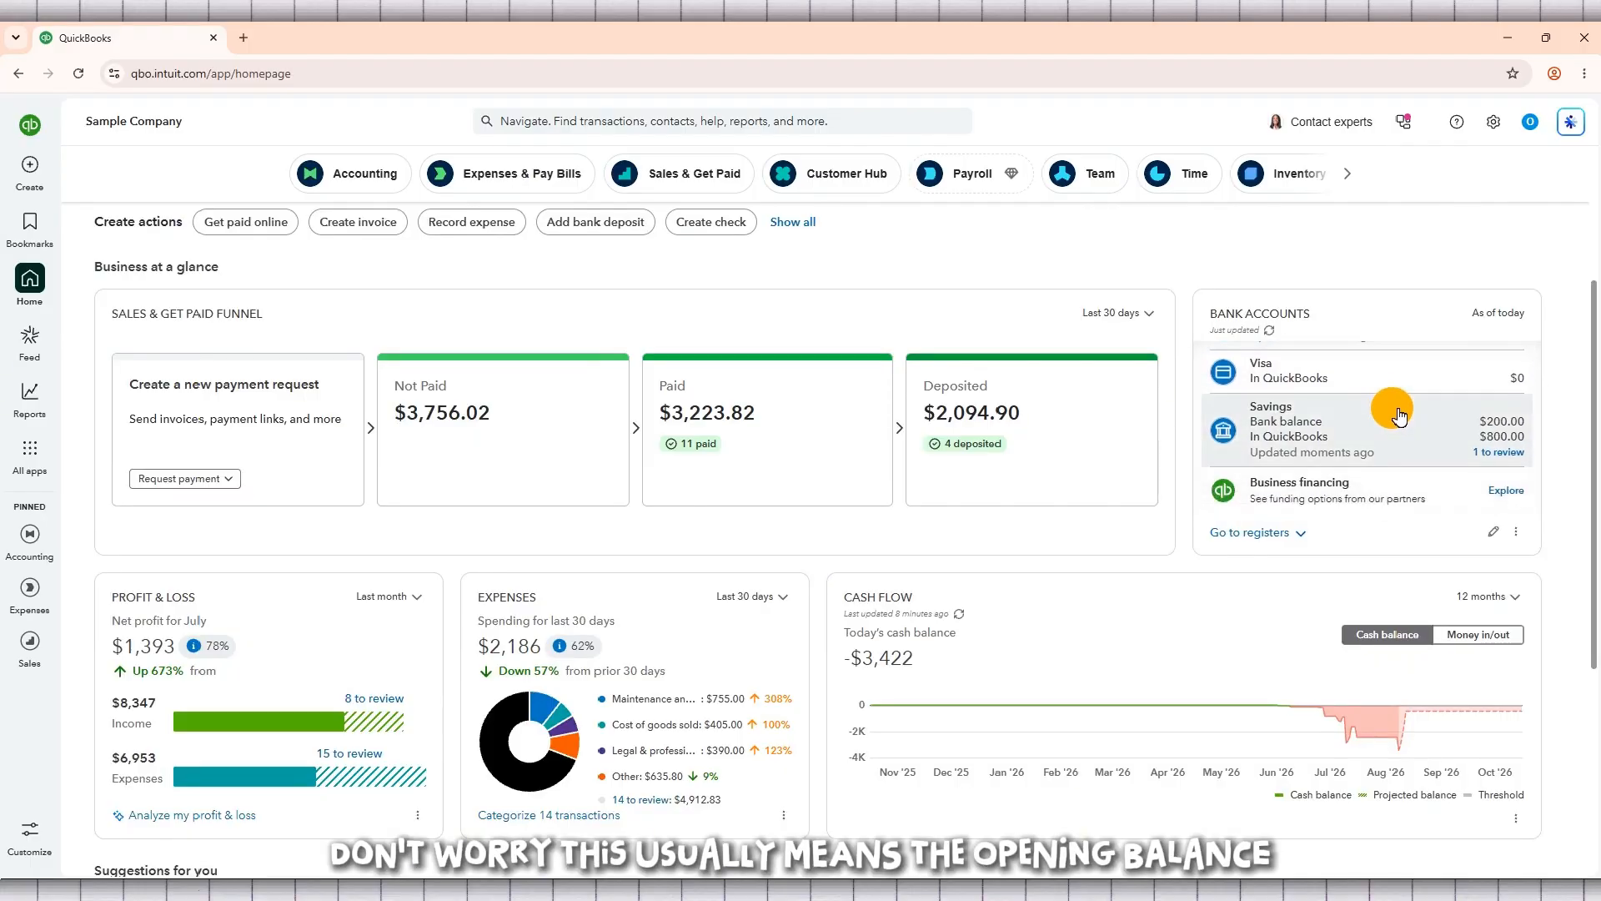
scroll(1073, 442, "down", 2)
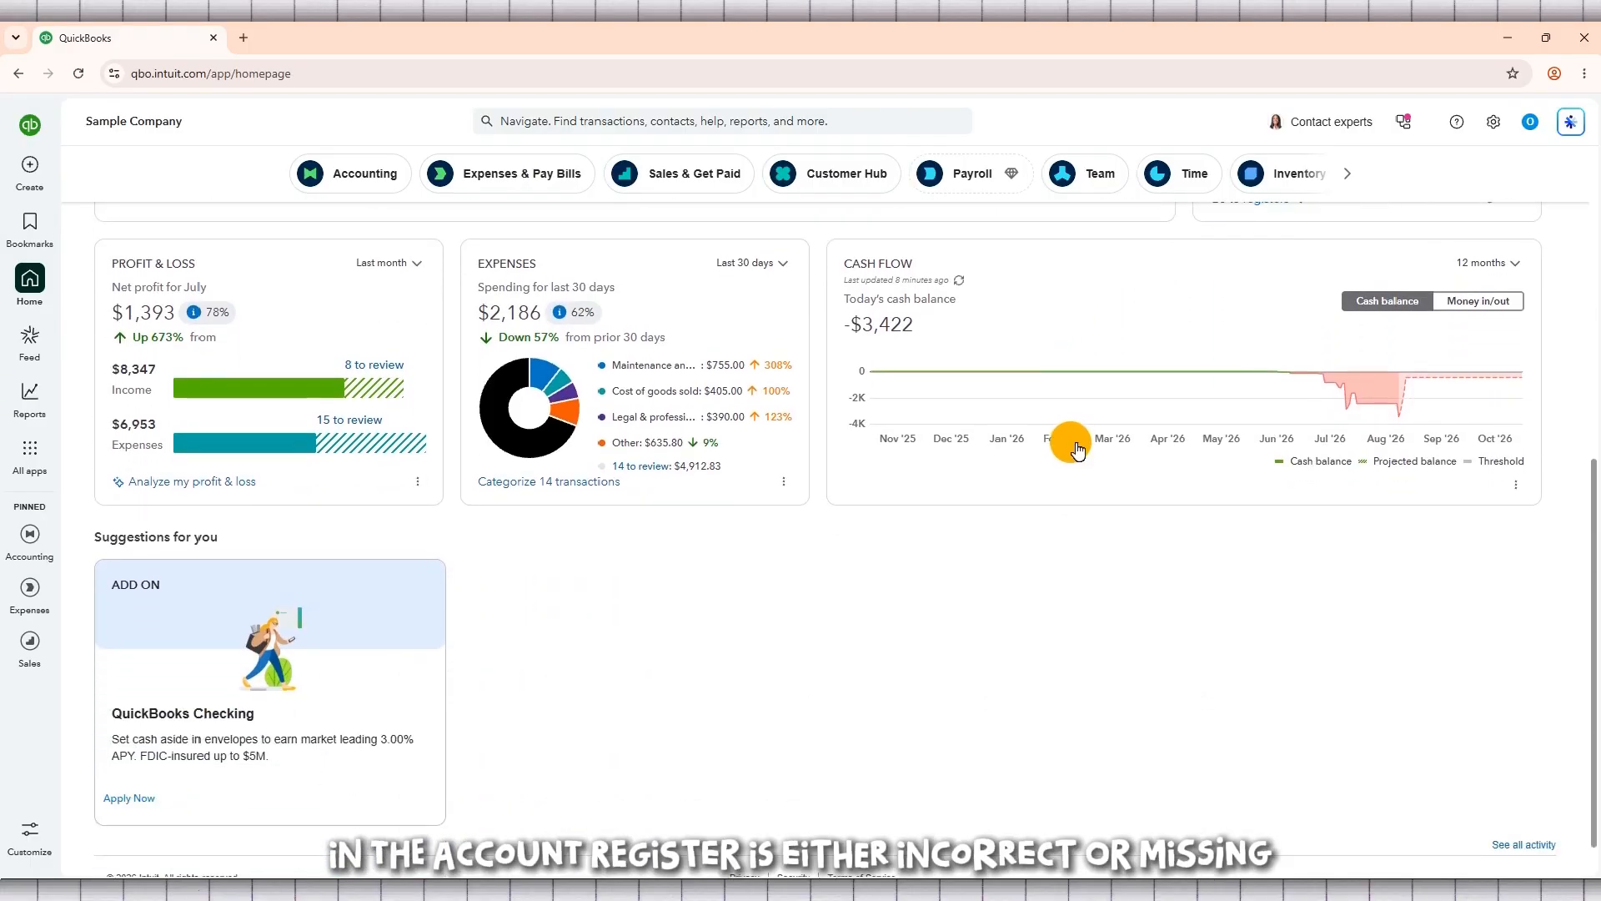
scroll(1074, 432, "down", 1)
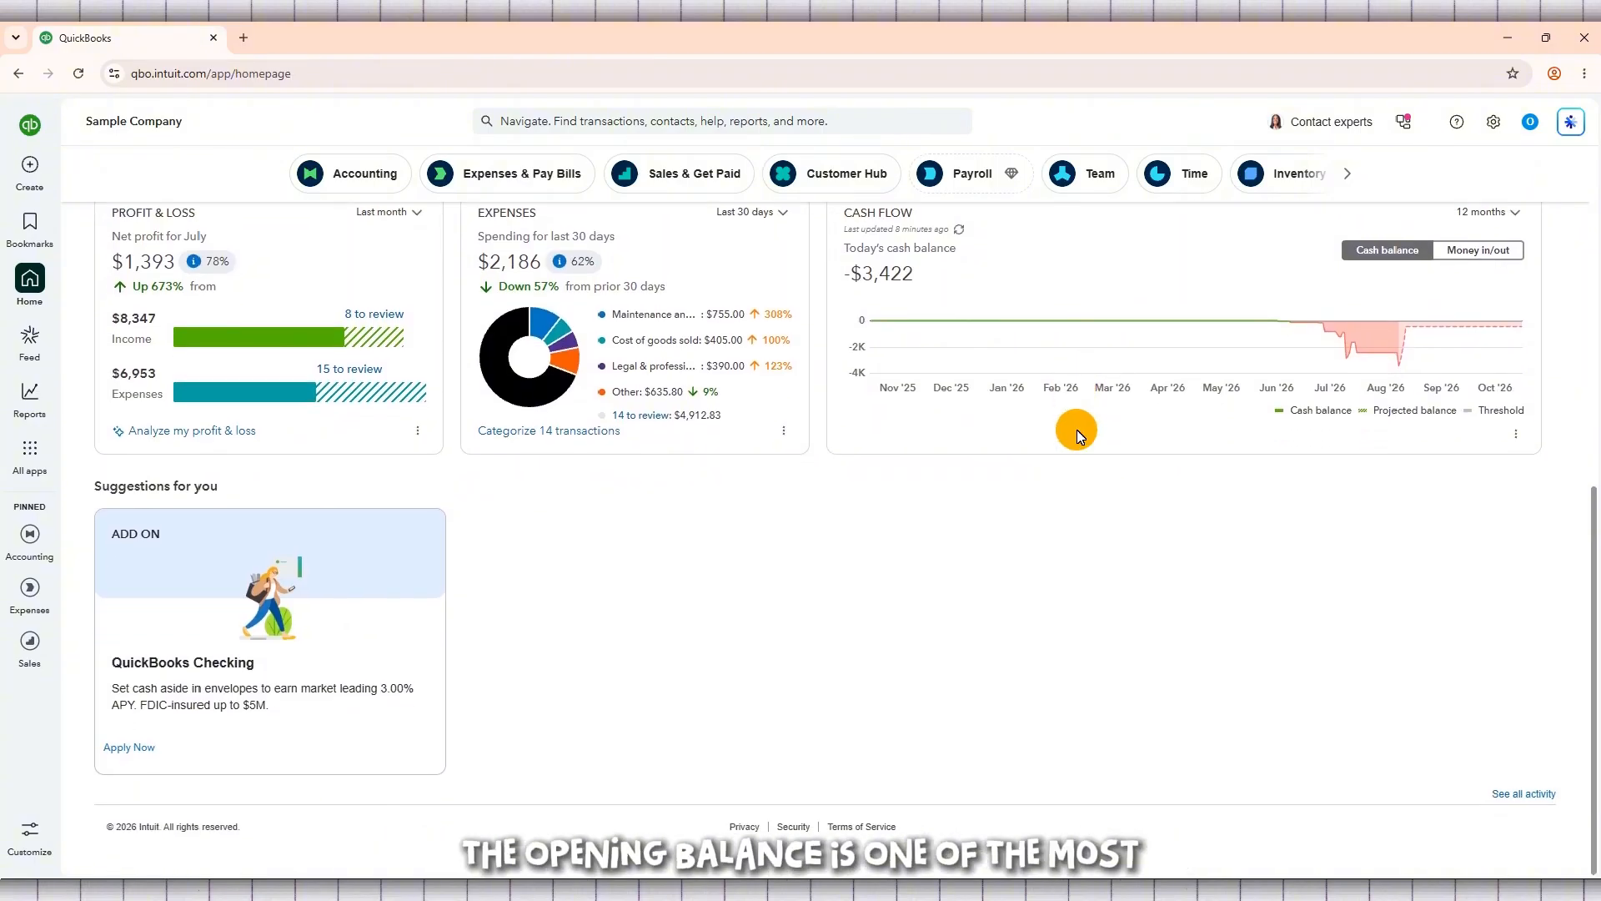
scroll(1078, 429, "up", 3)
scroll(1068, 442, "up", 5)
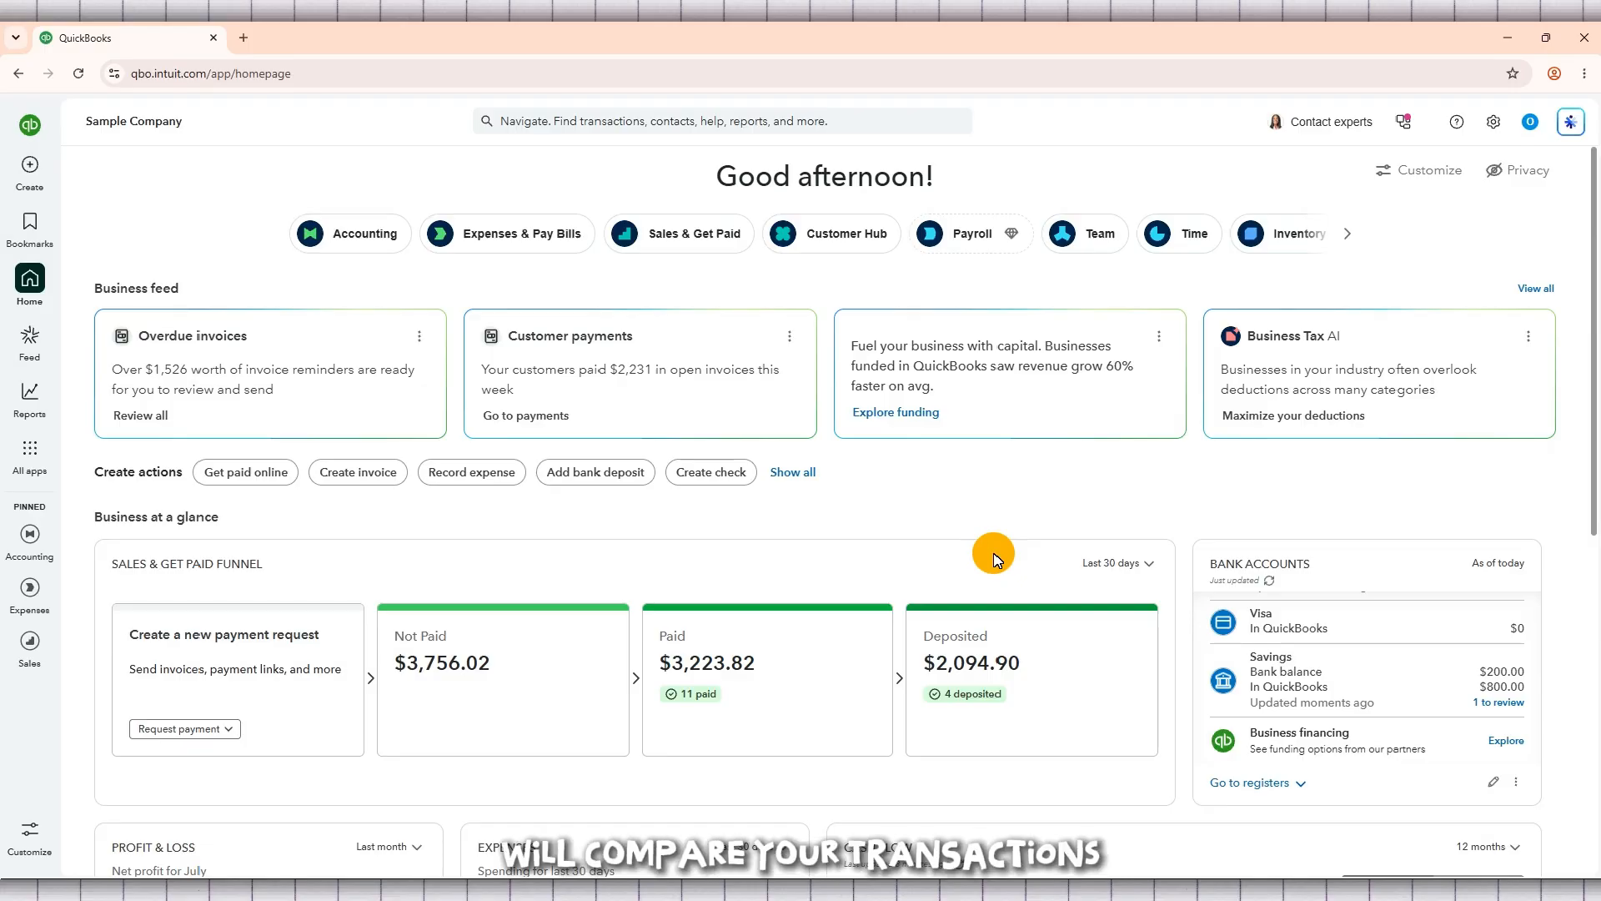
scroll(999, 205, "down", 2)
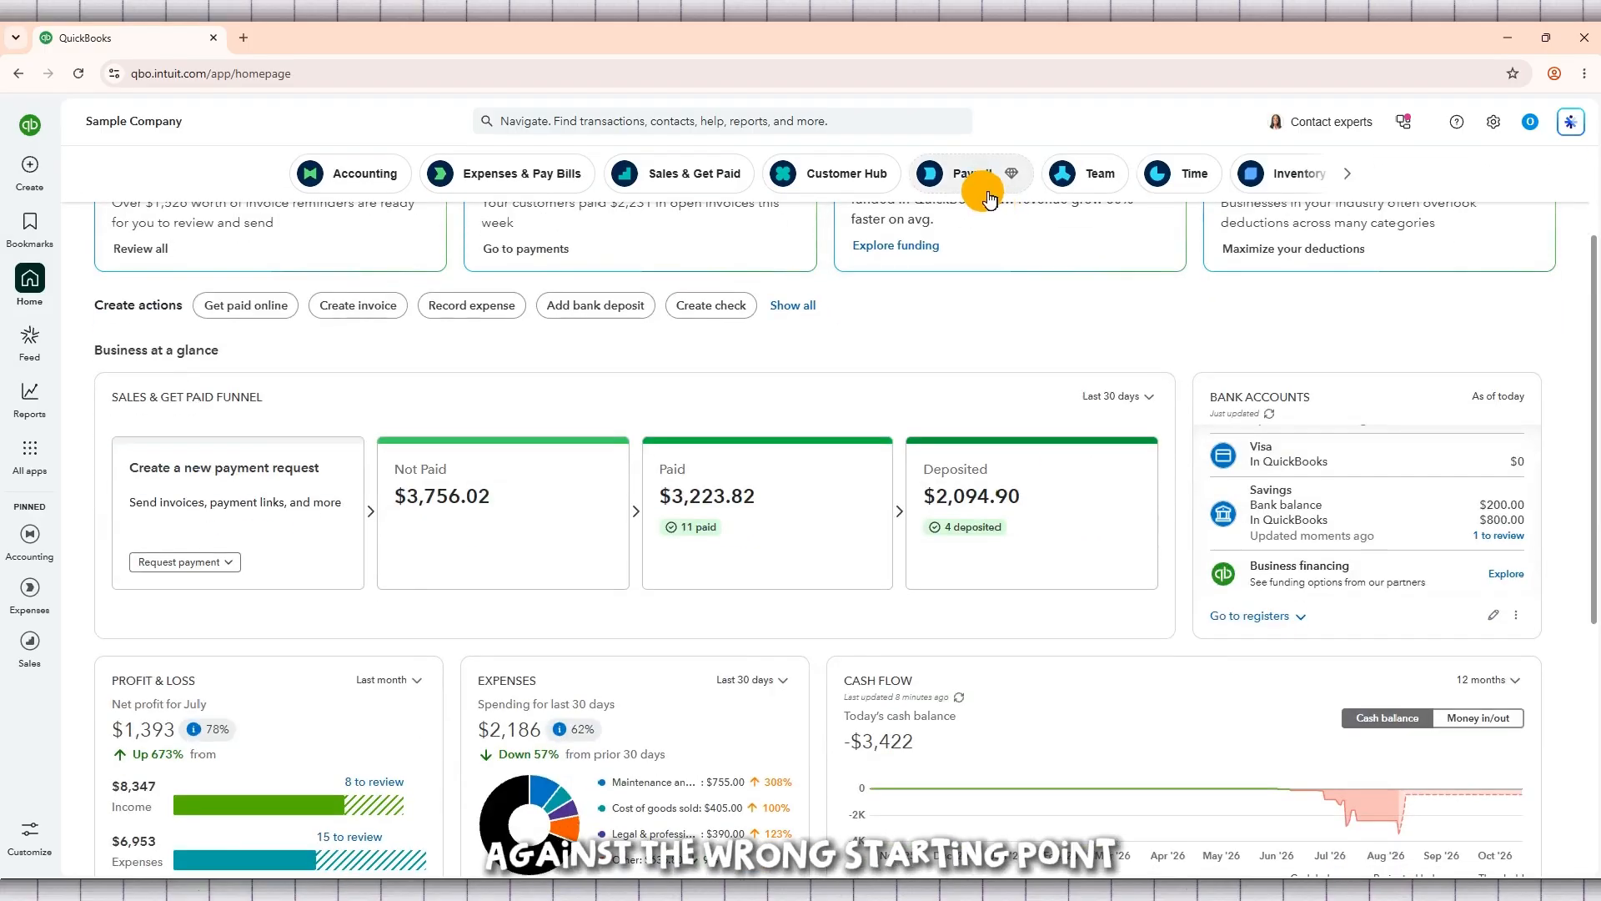
scroll(989, 197, "down", 1)
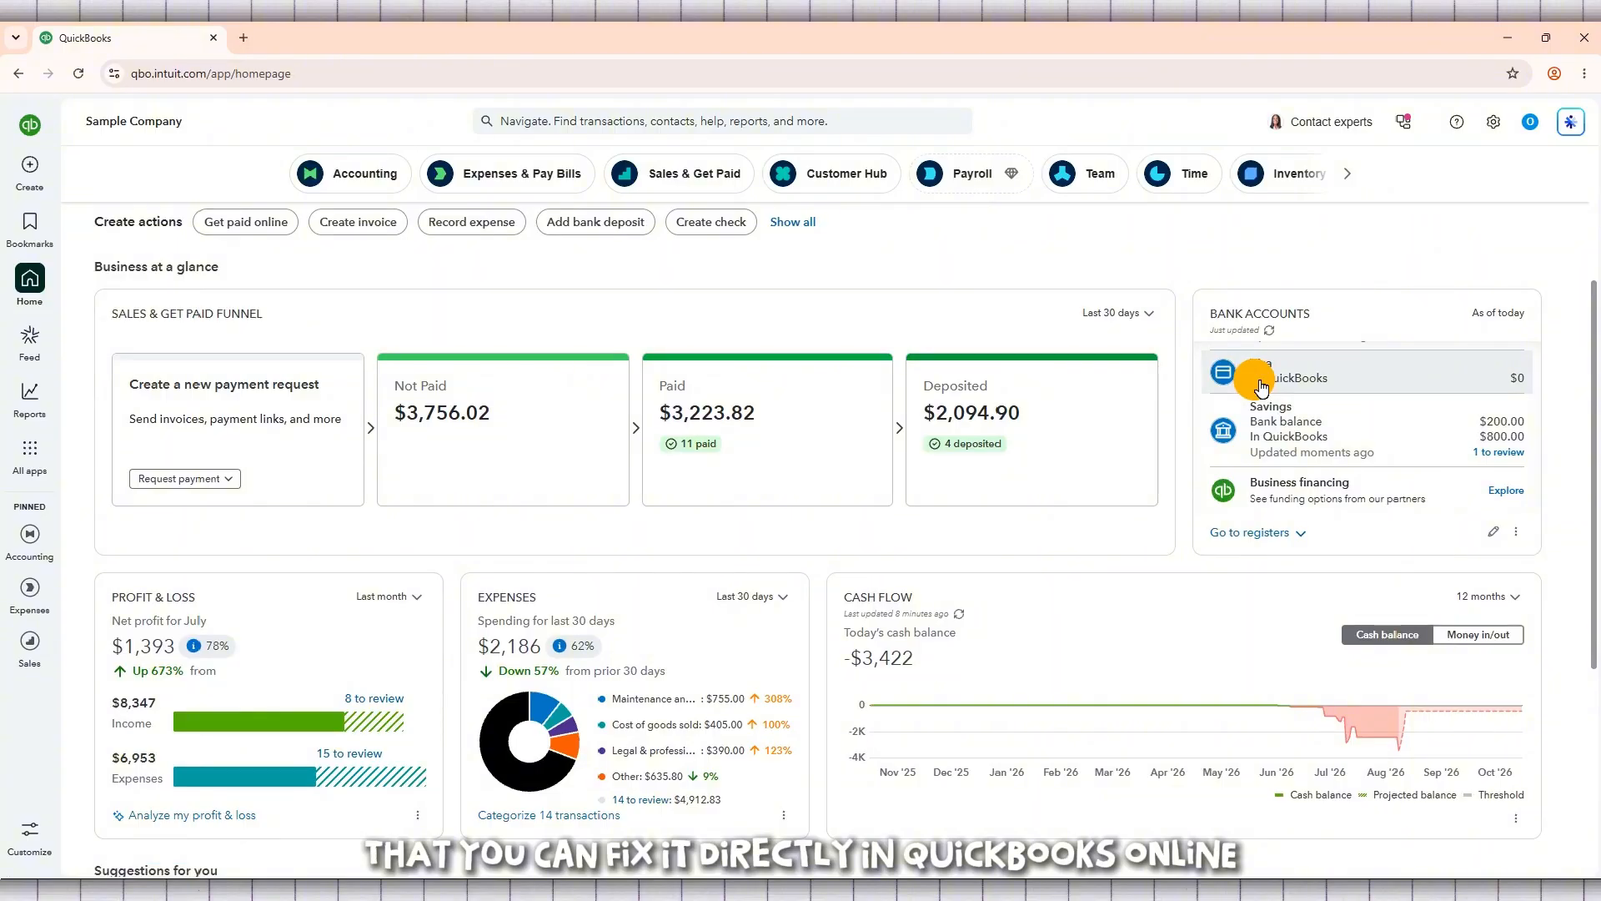
scroll(1234, 562, "down", 3)
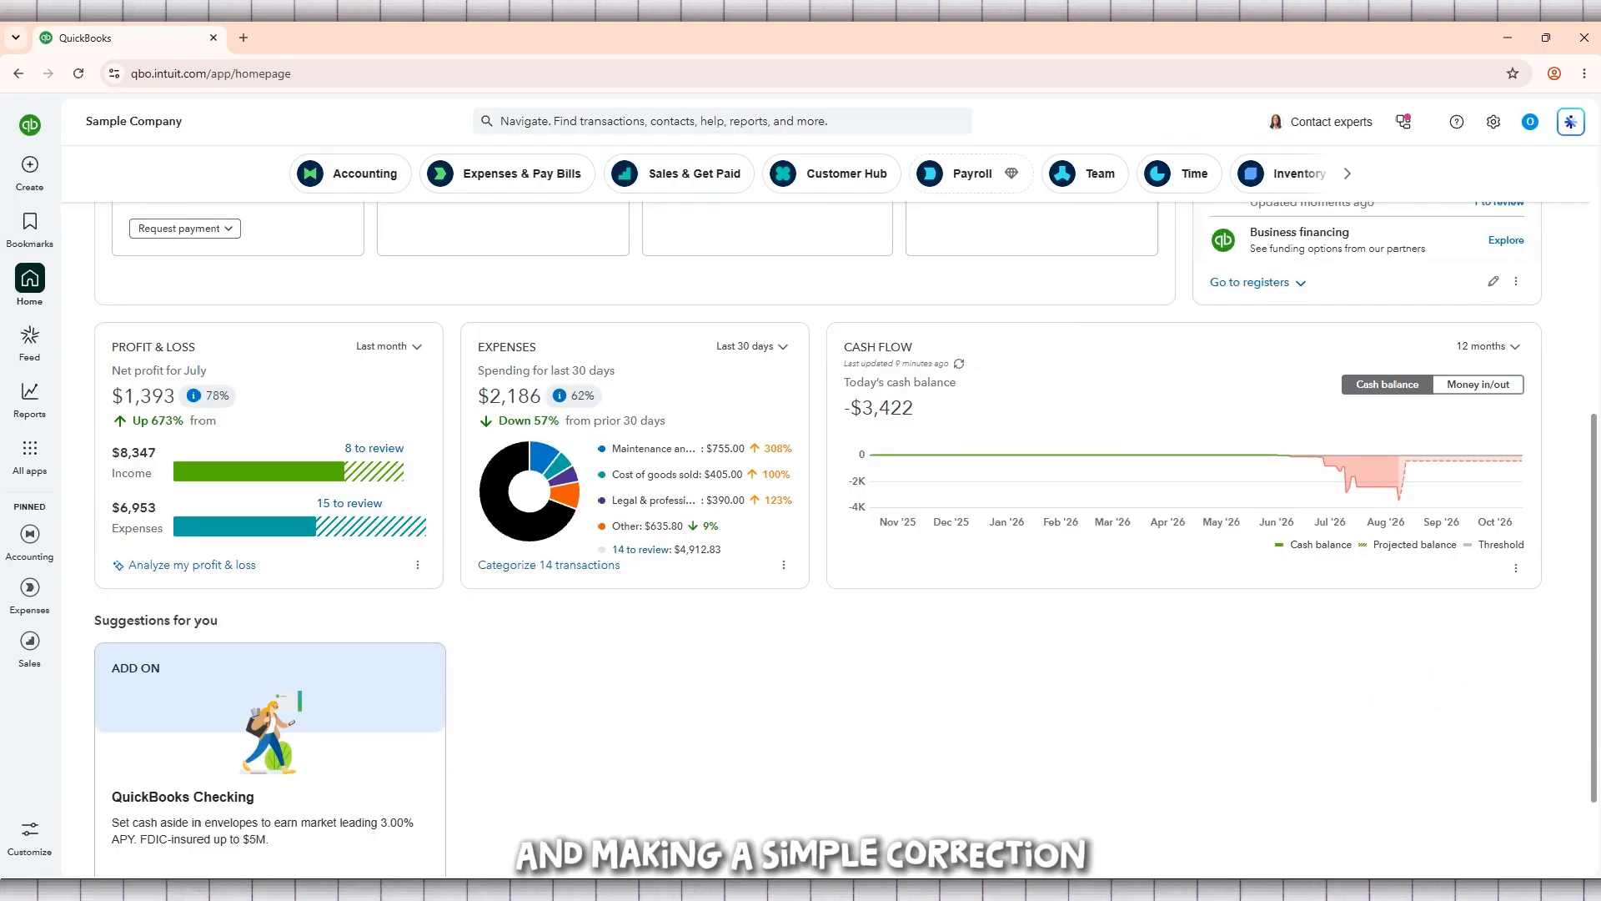
left_click_drag(1595, 696, 1593, 334)
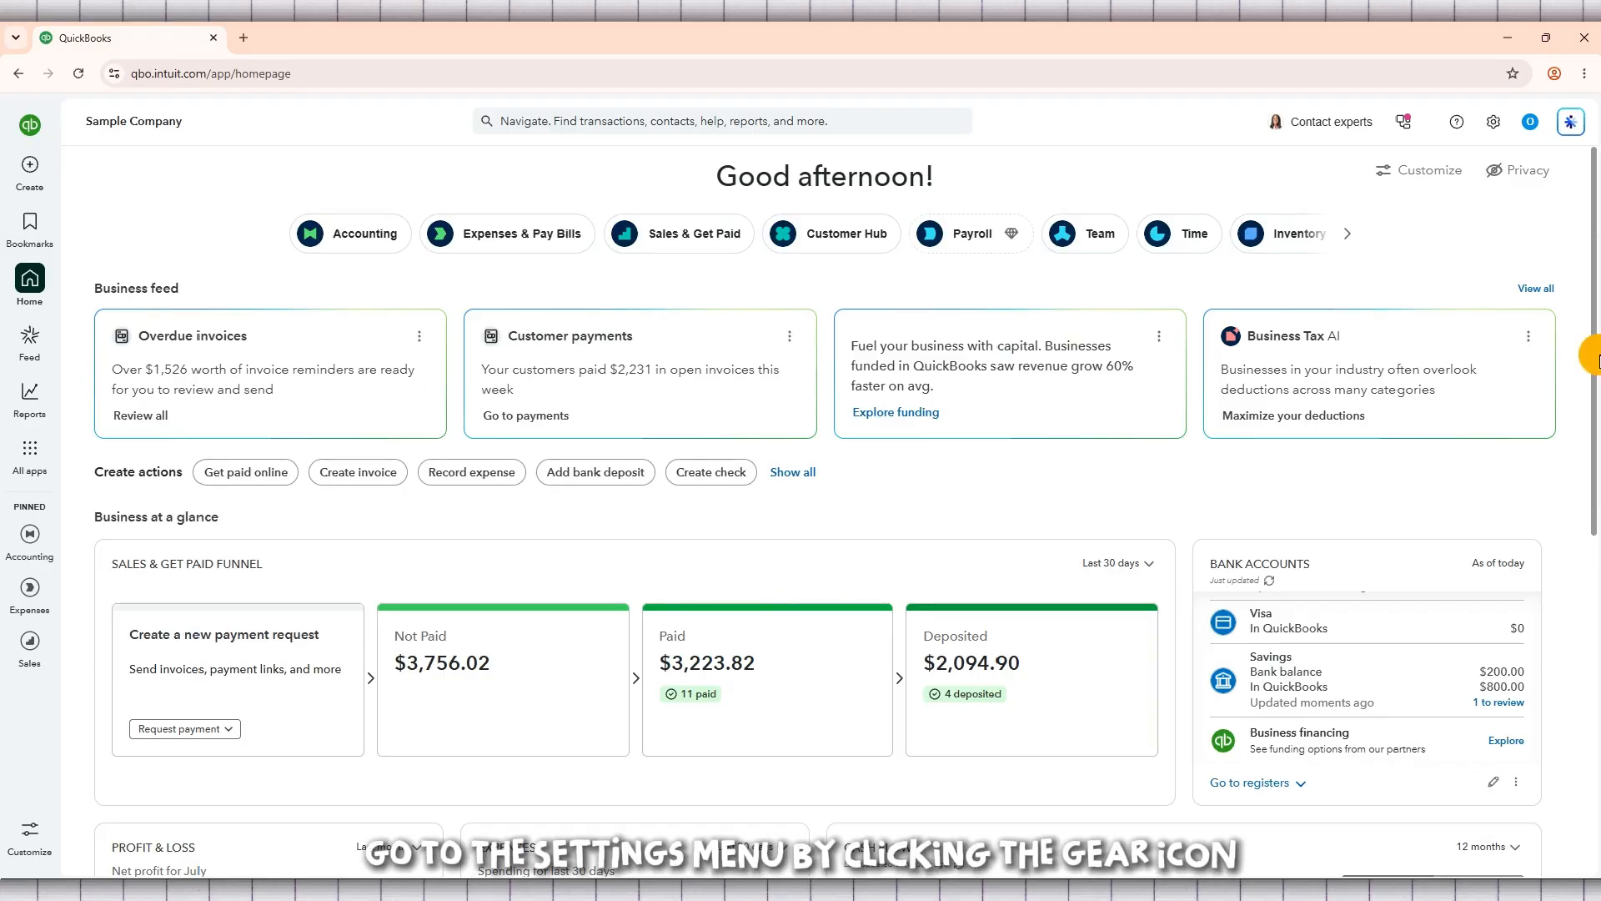
Open the Checking account's register from the chart of accounts.
left_click(1492, 127)
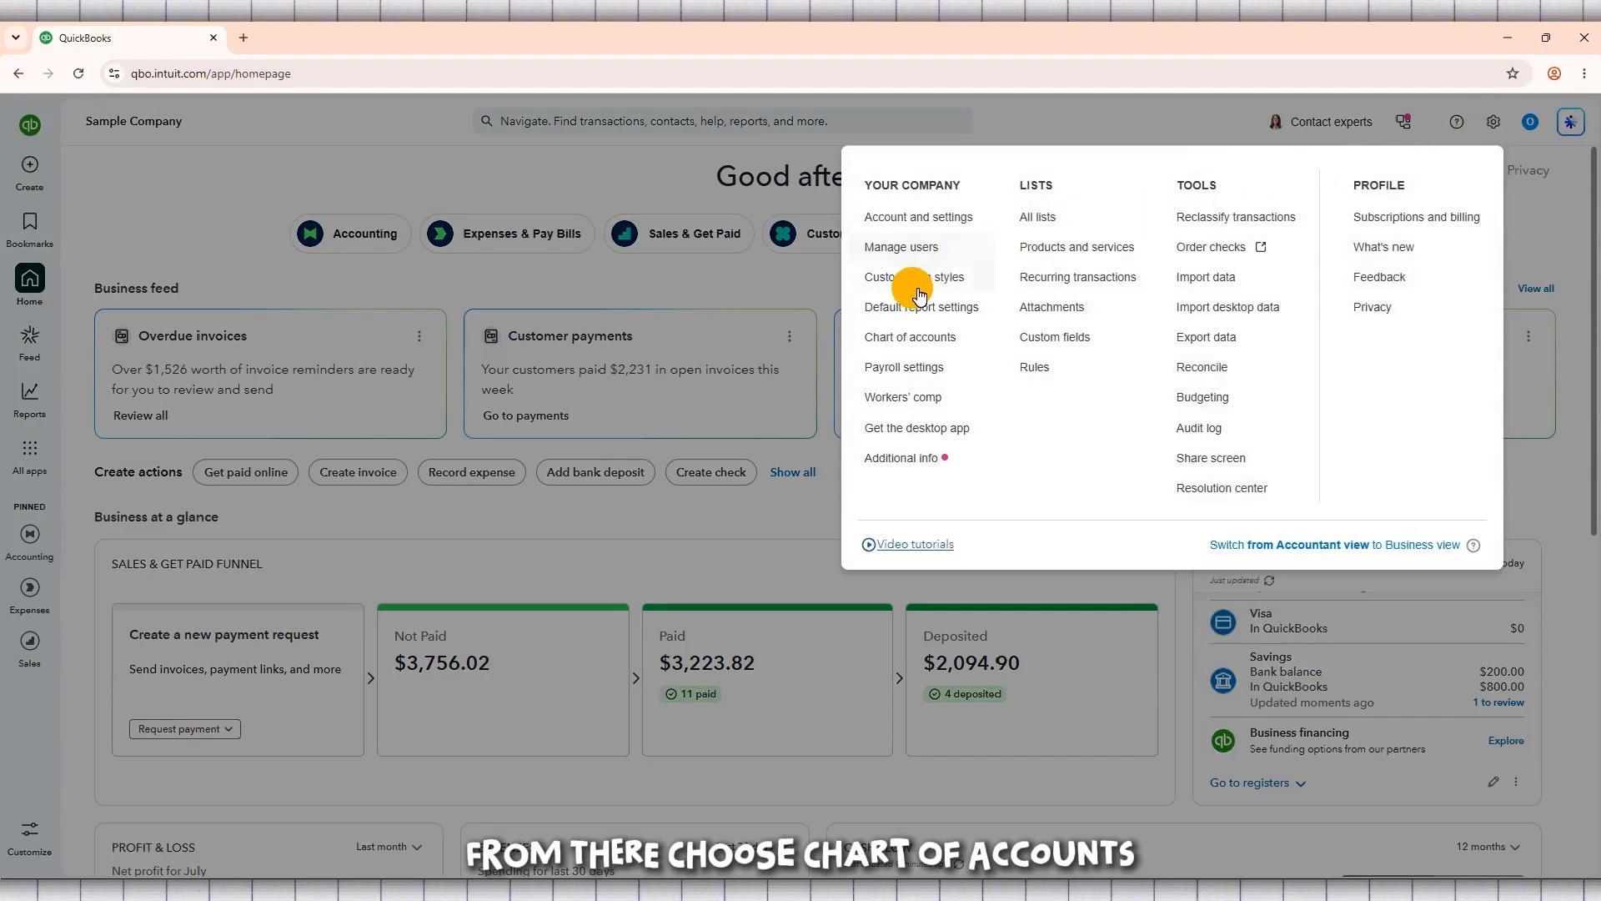
left_click(929, 339)
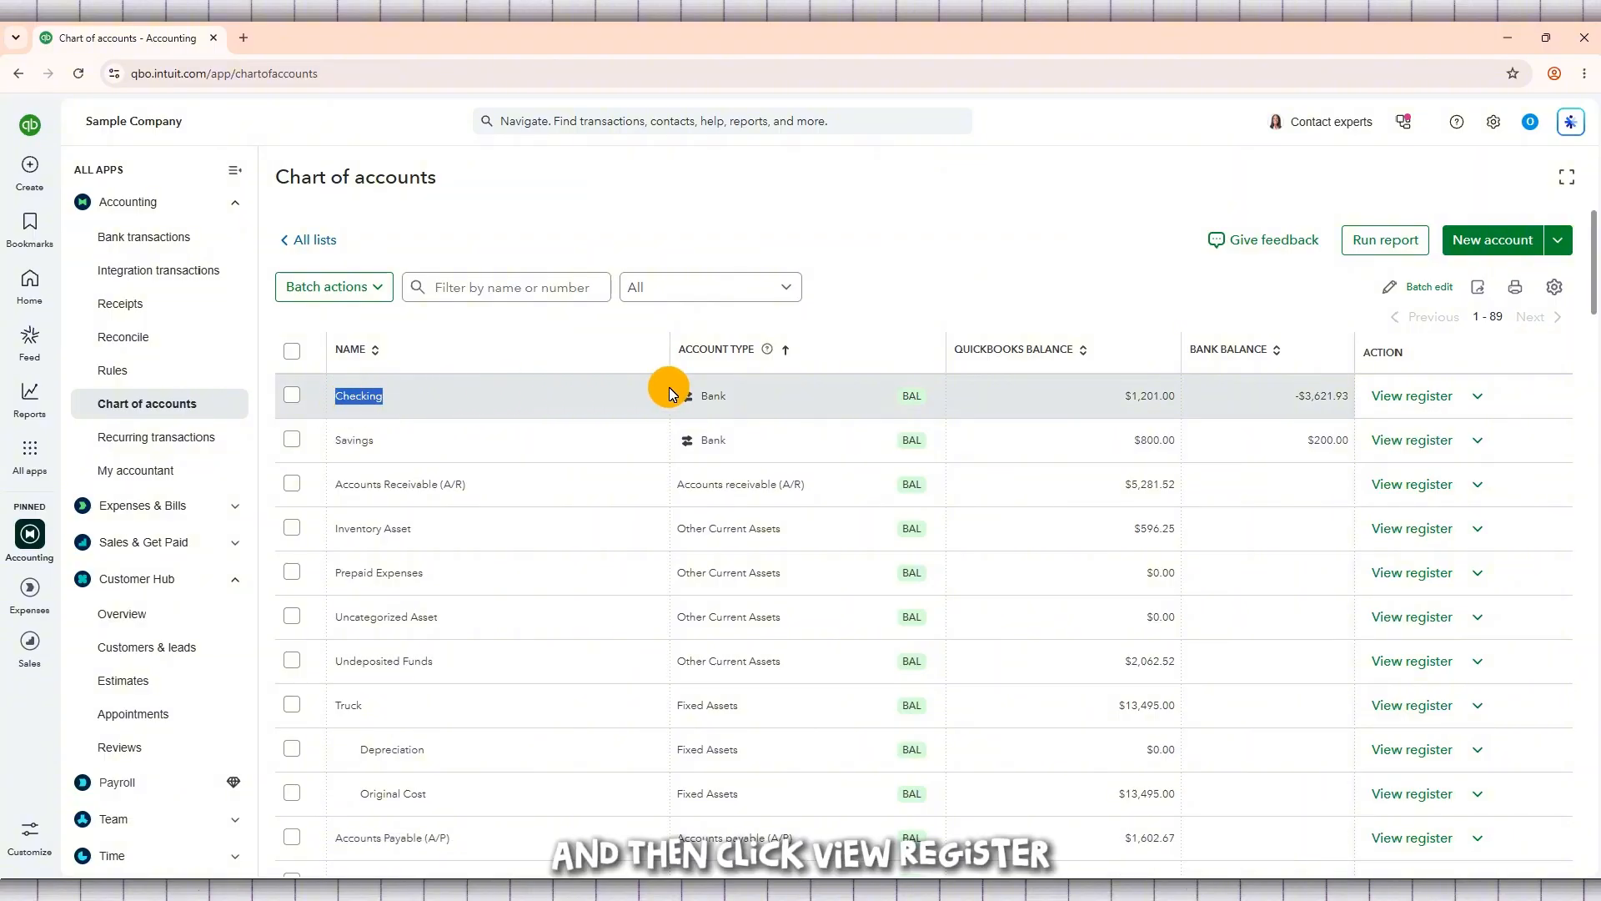
left_click(1424, 401)
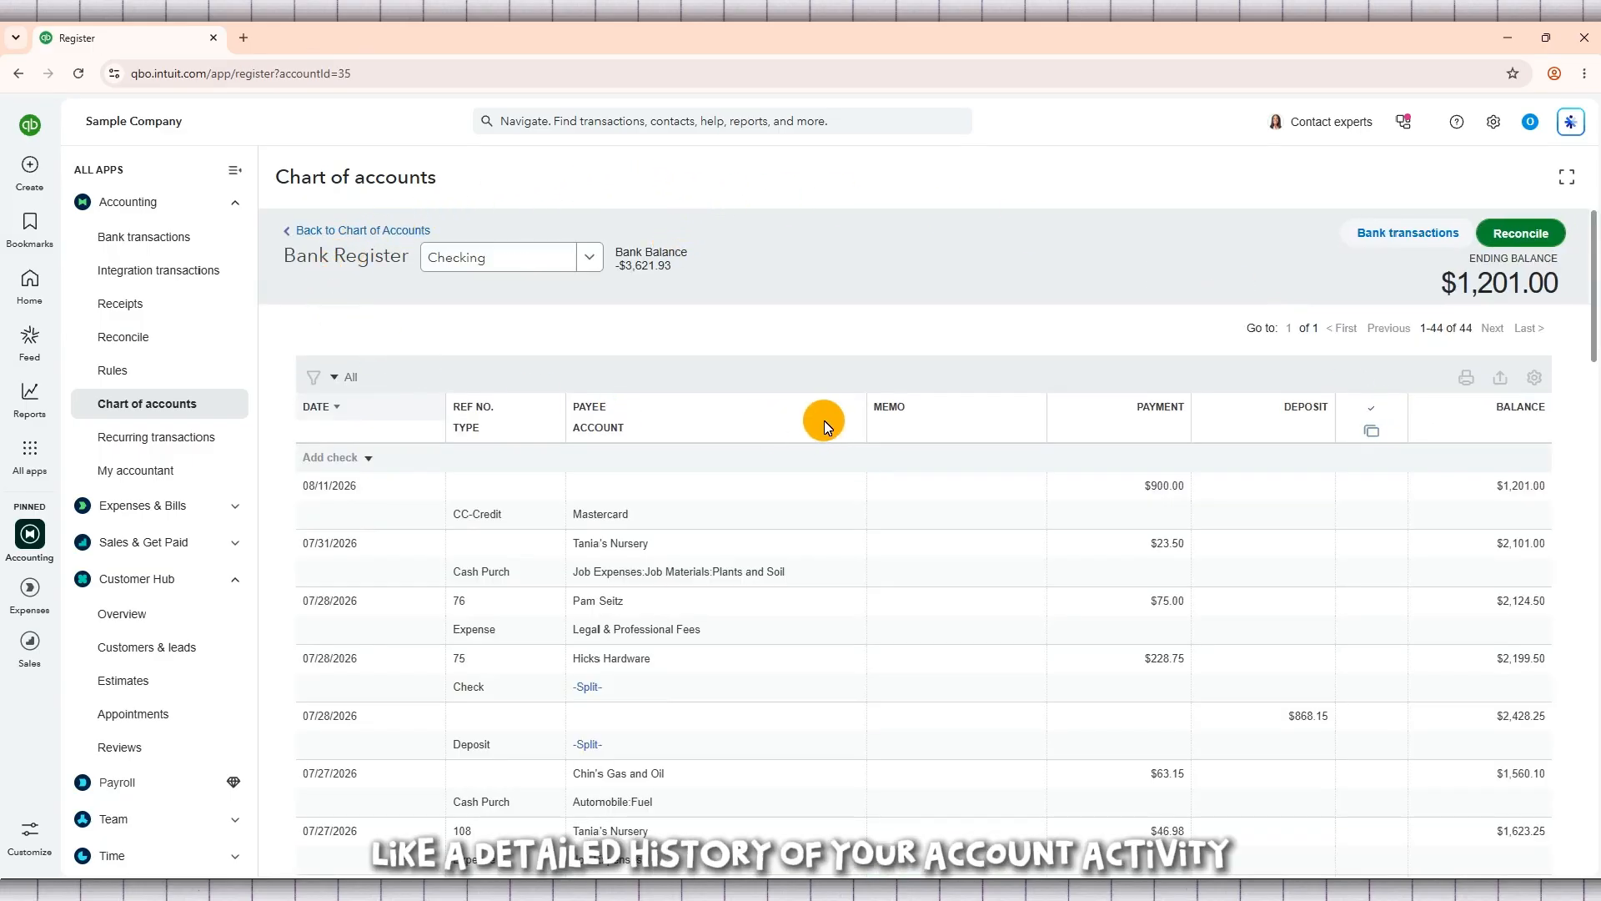
Look through the Checking register's transactions and sort them by date with the oldest first.
scroll(680, 535, "down", 1)
scroll(685, 534, "down", 4)
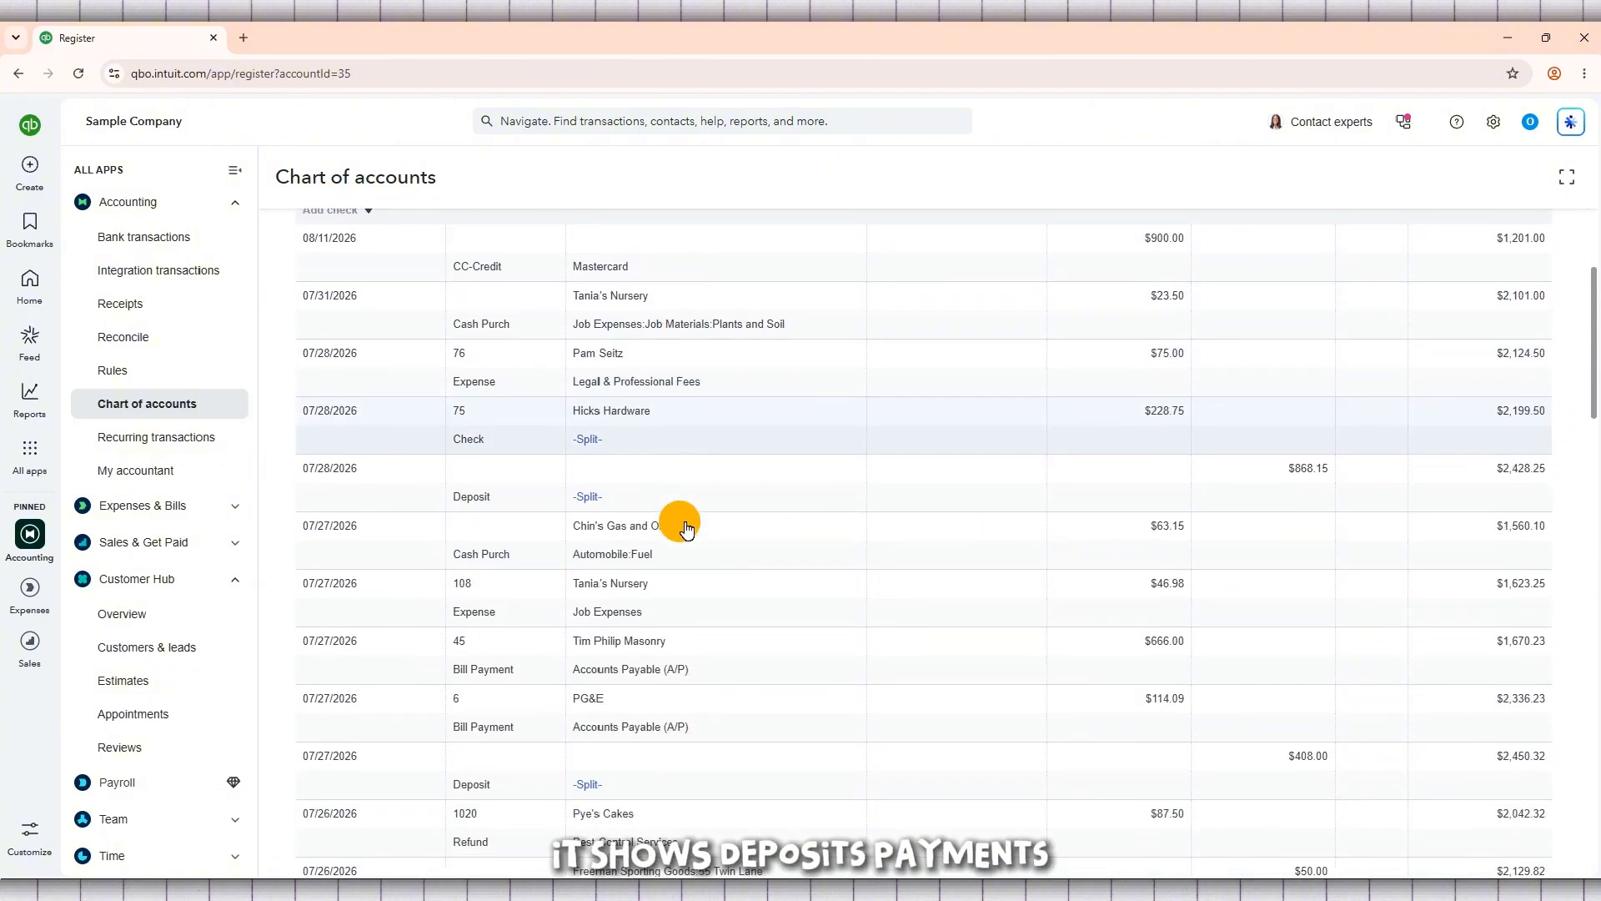
scroll(685, 522, "down", 4)
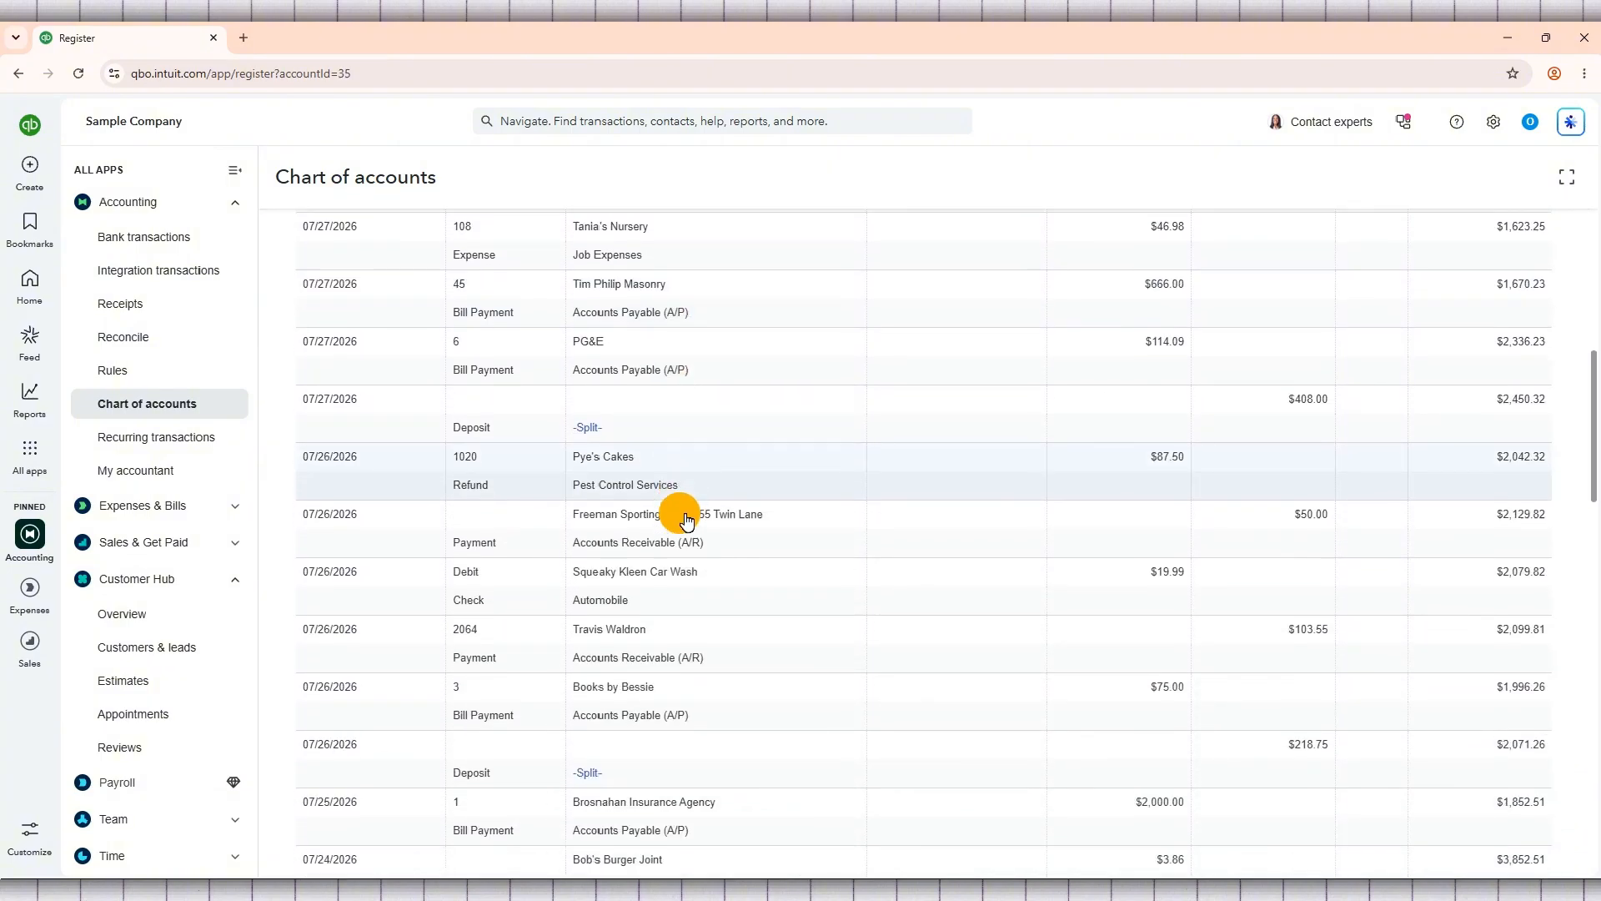
scroll(685, 510, "down", 5)
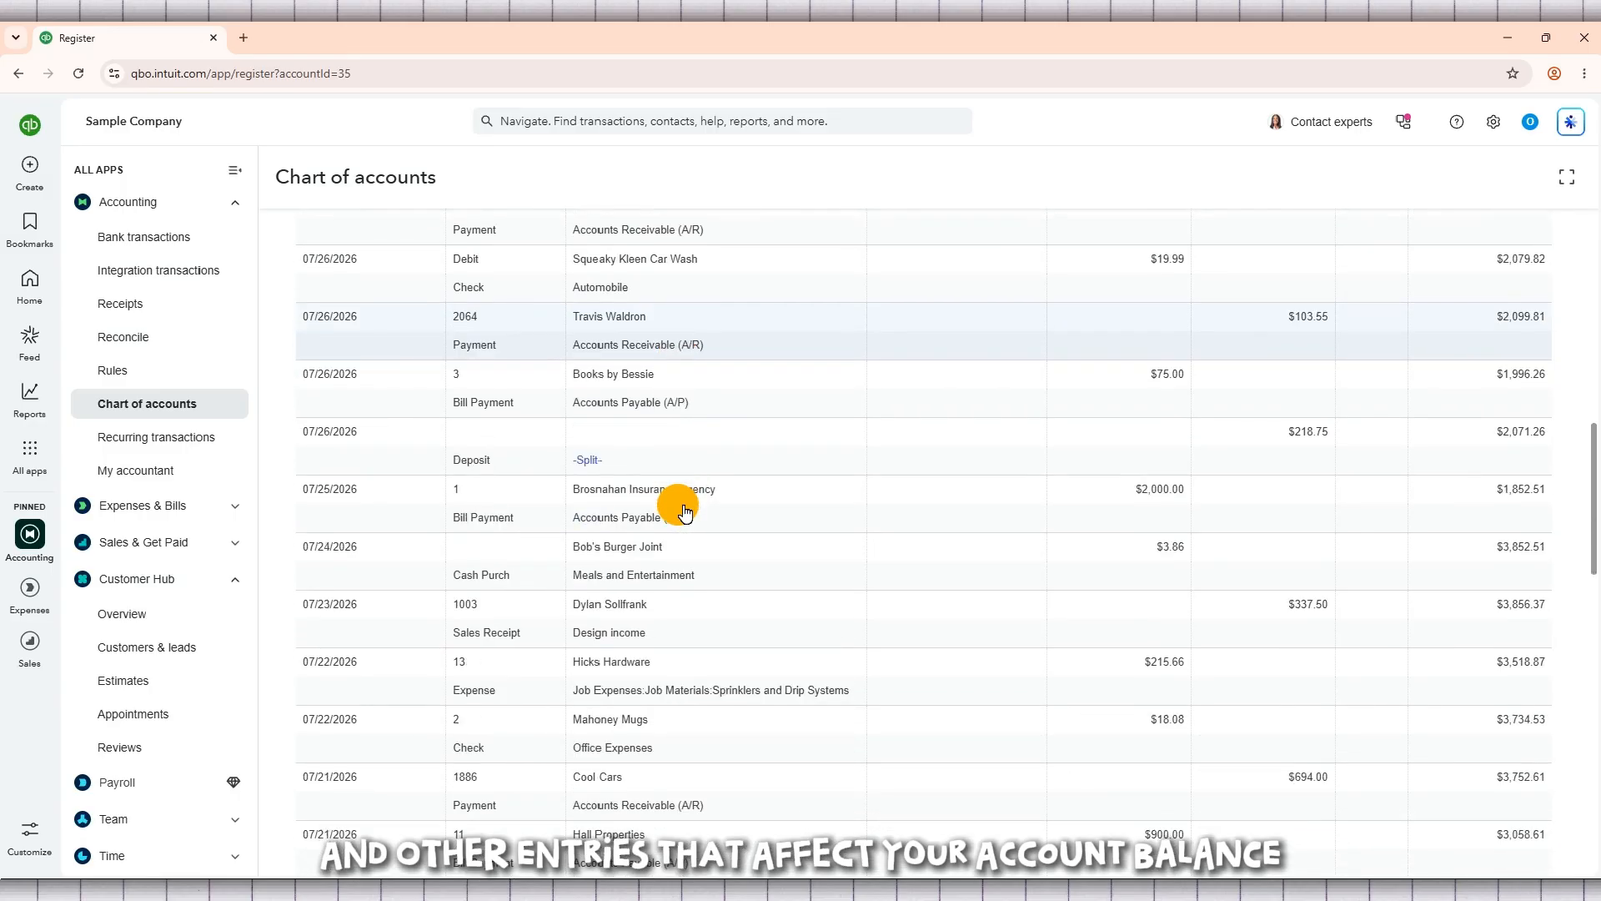
scroll(686, 508, "up", 15)
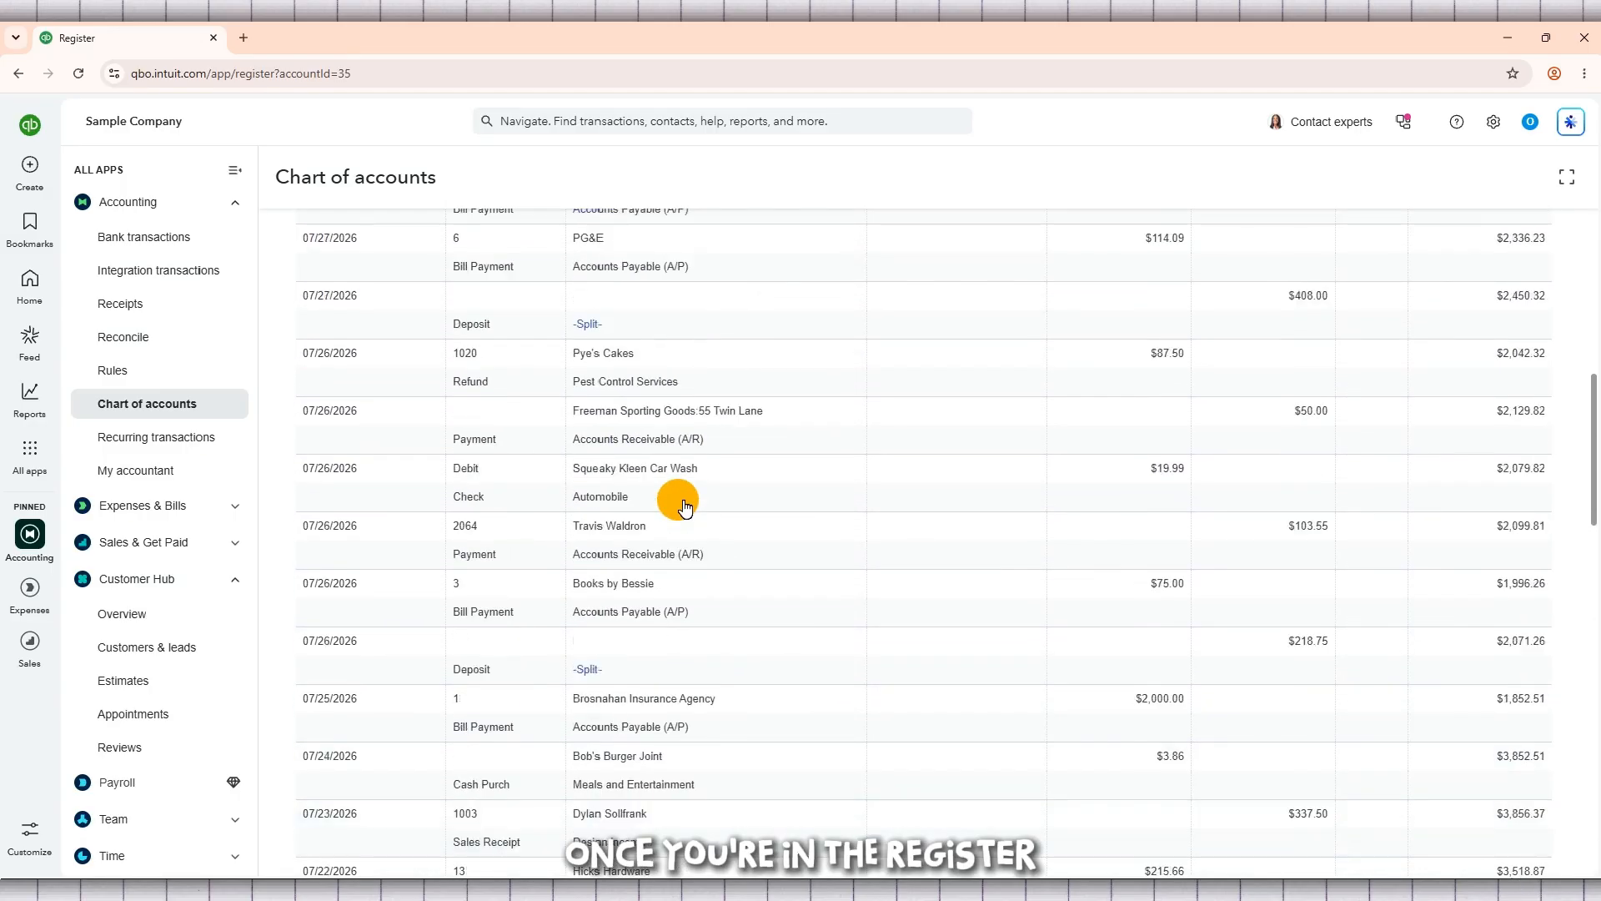
scroll(686, 506, "up", 1)
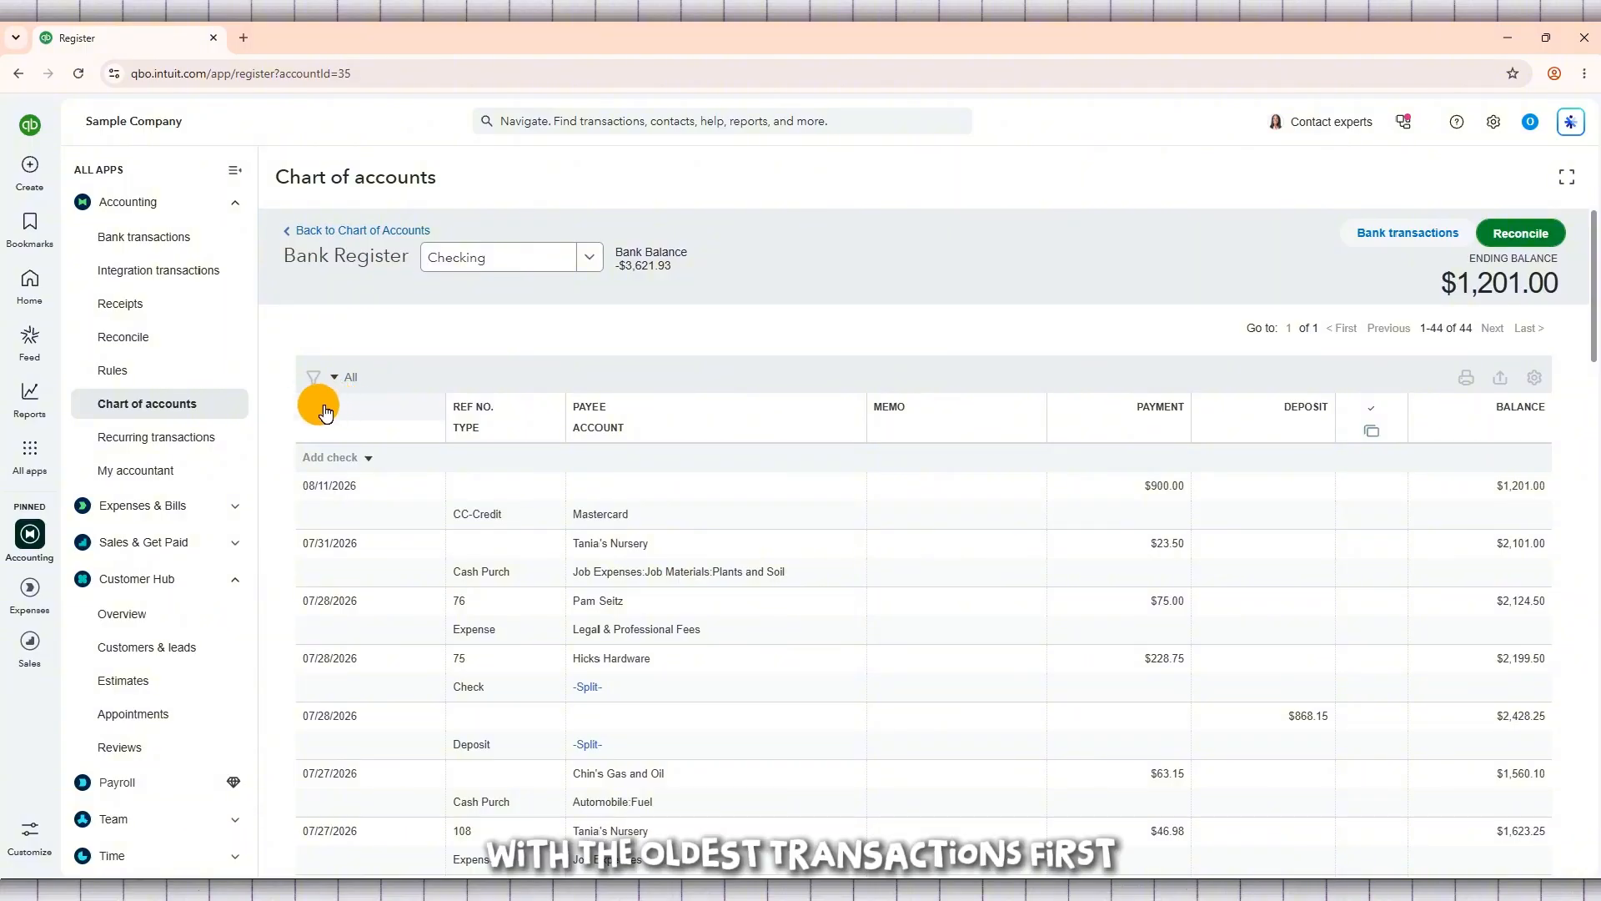
left_click(325, 412)
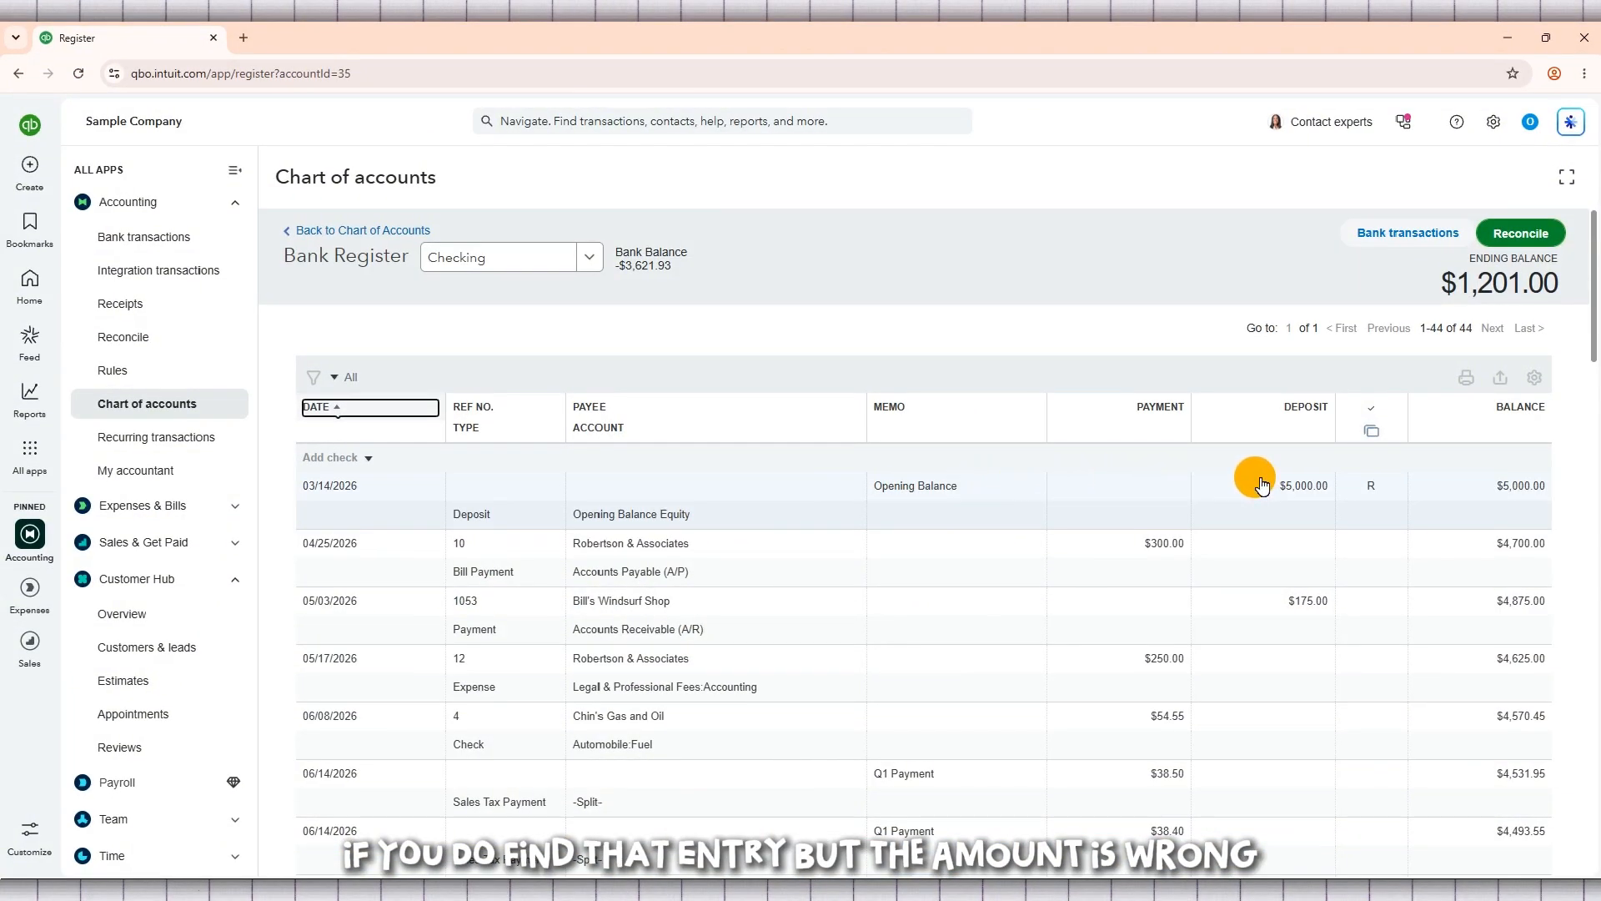
Set the deposit amount of the 03/14/2026 Opening Balance entry to 8,000.00 and save it, accepting the change to a reconciled transaction.
left_click(1303, 486)
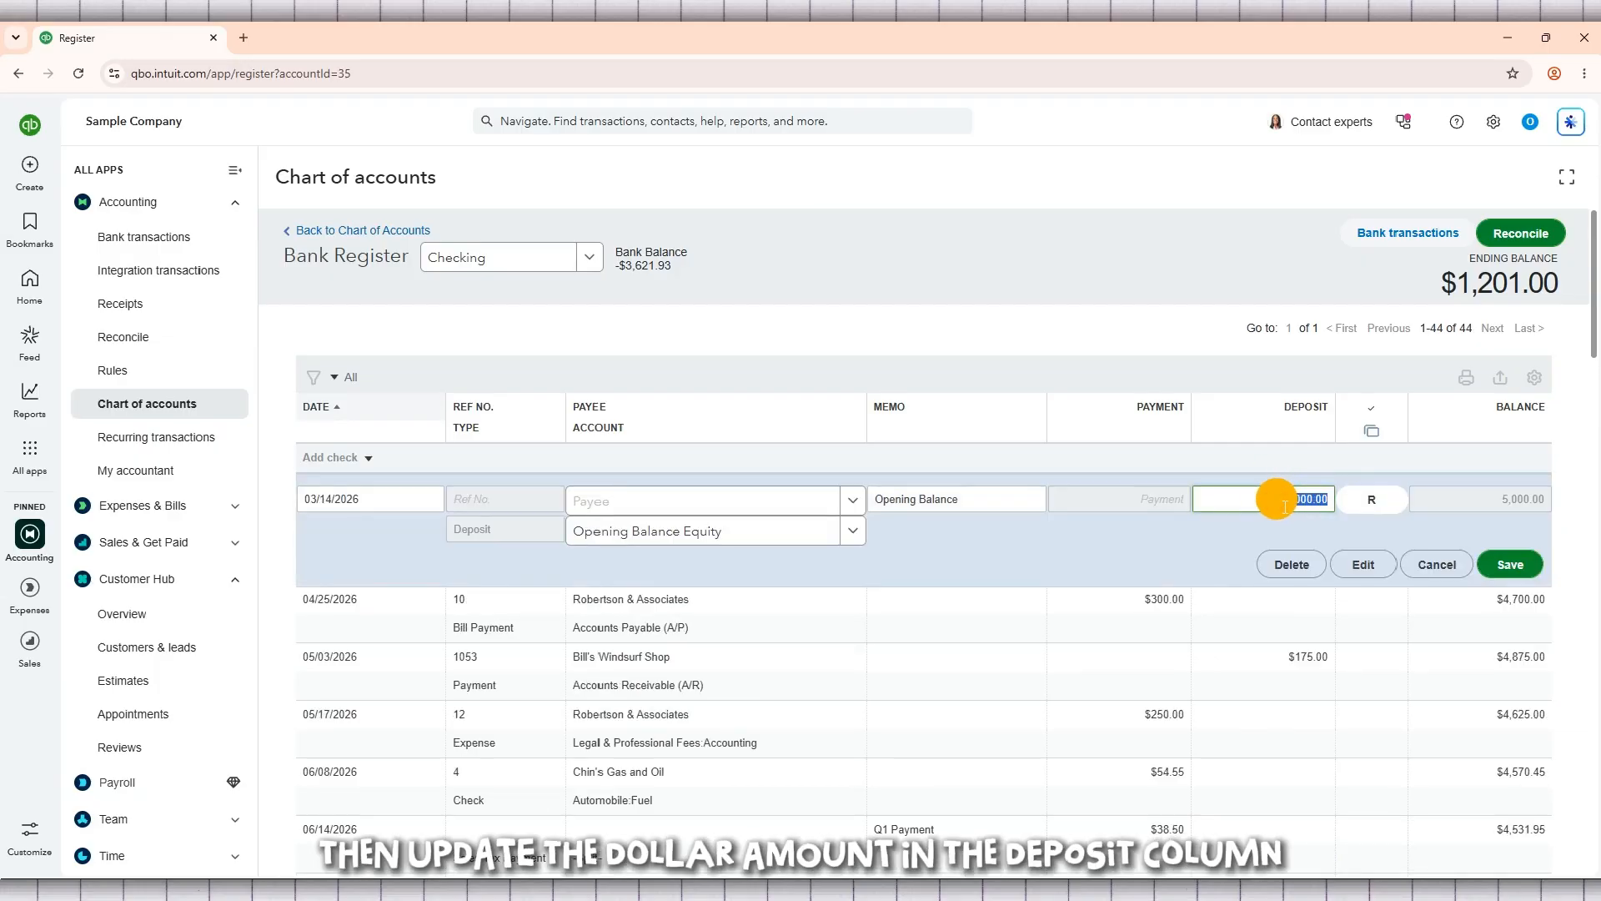
type("8")
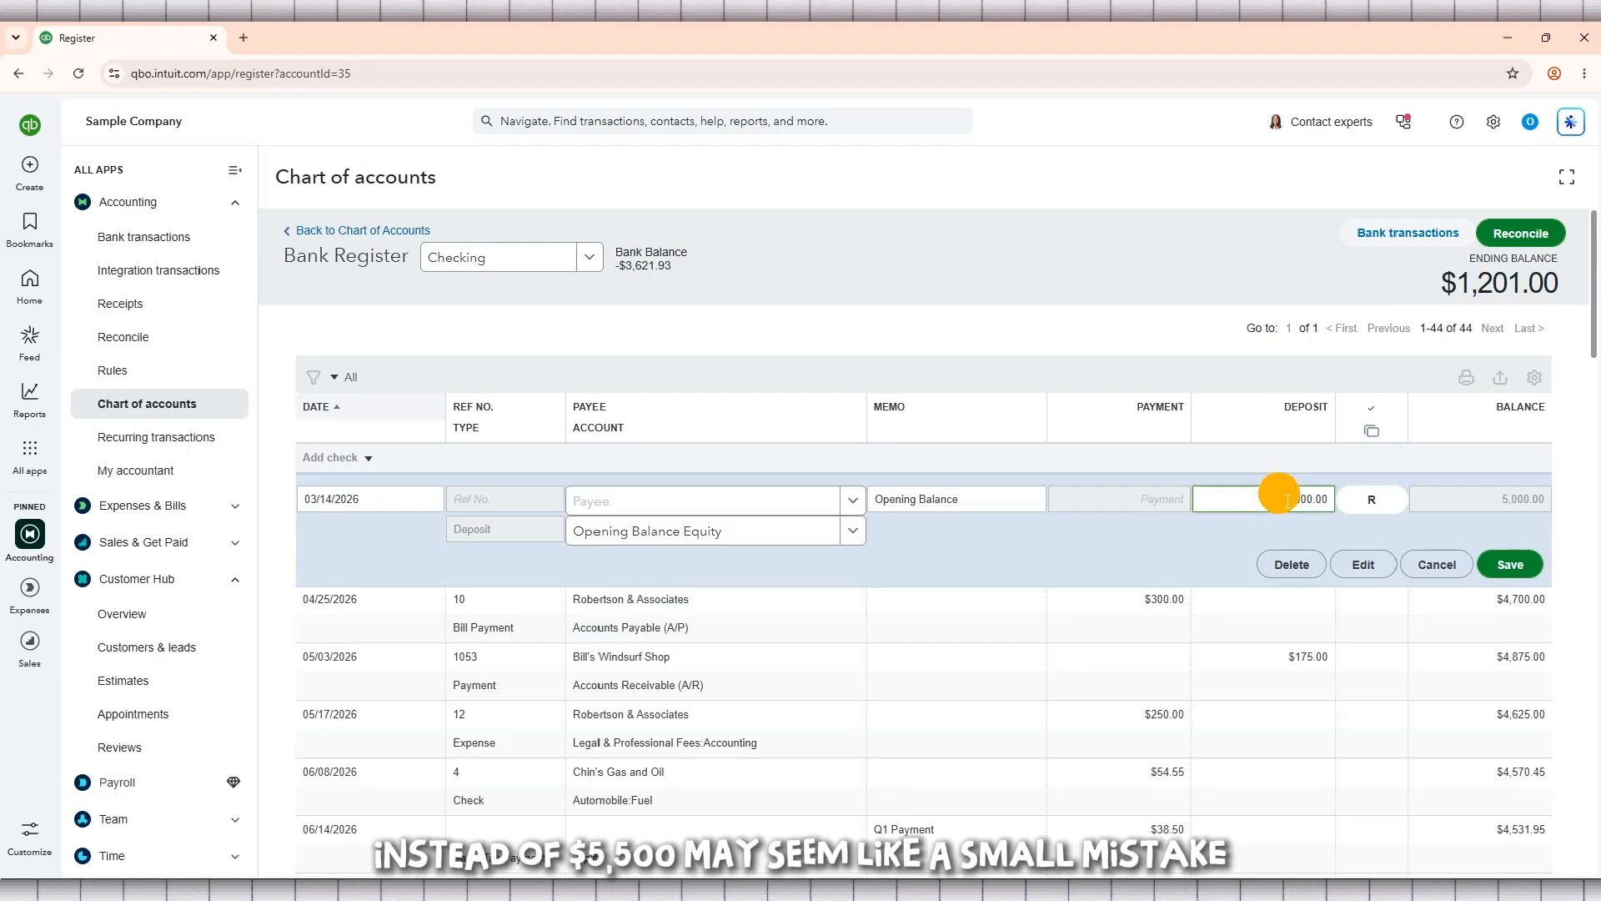
left_click_drag(1286, 501, 1341, 502)
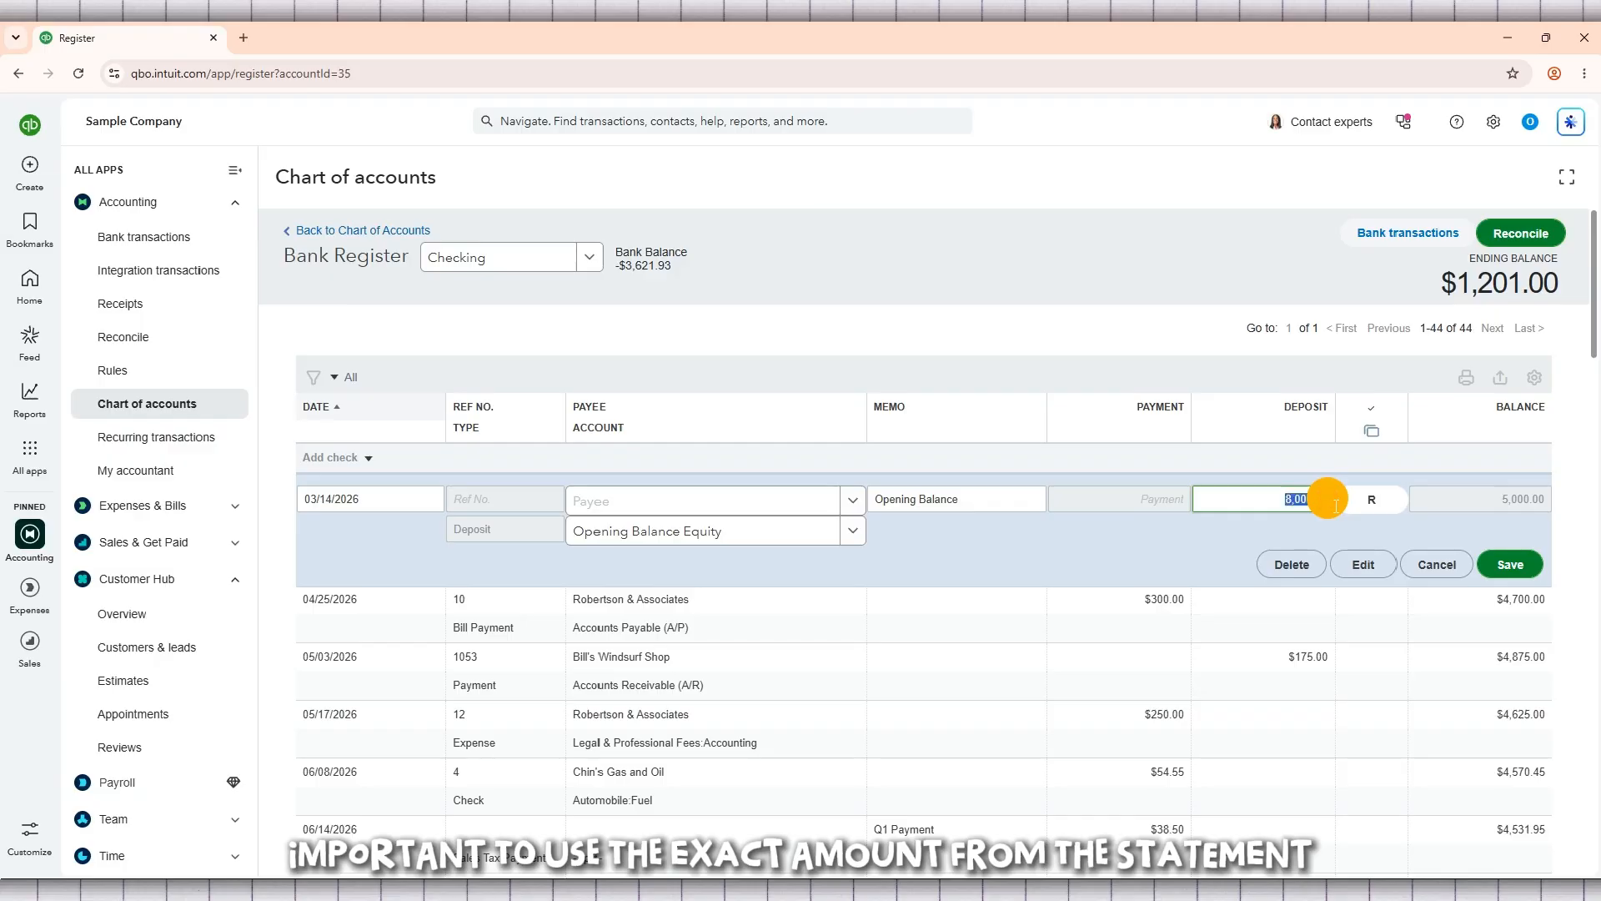
key("BackSpace")
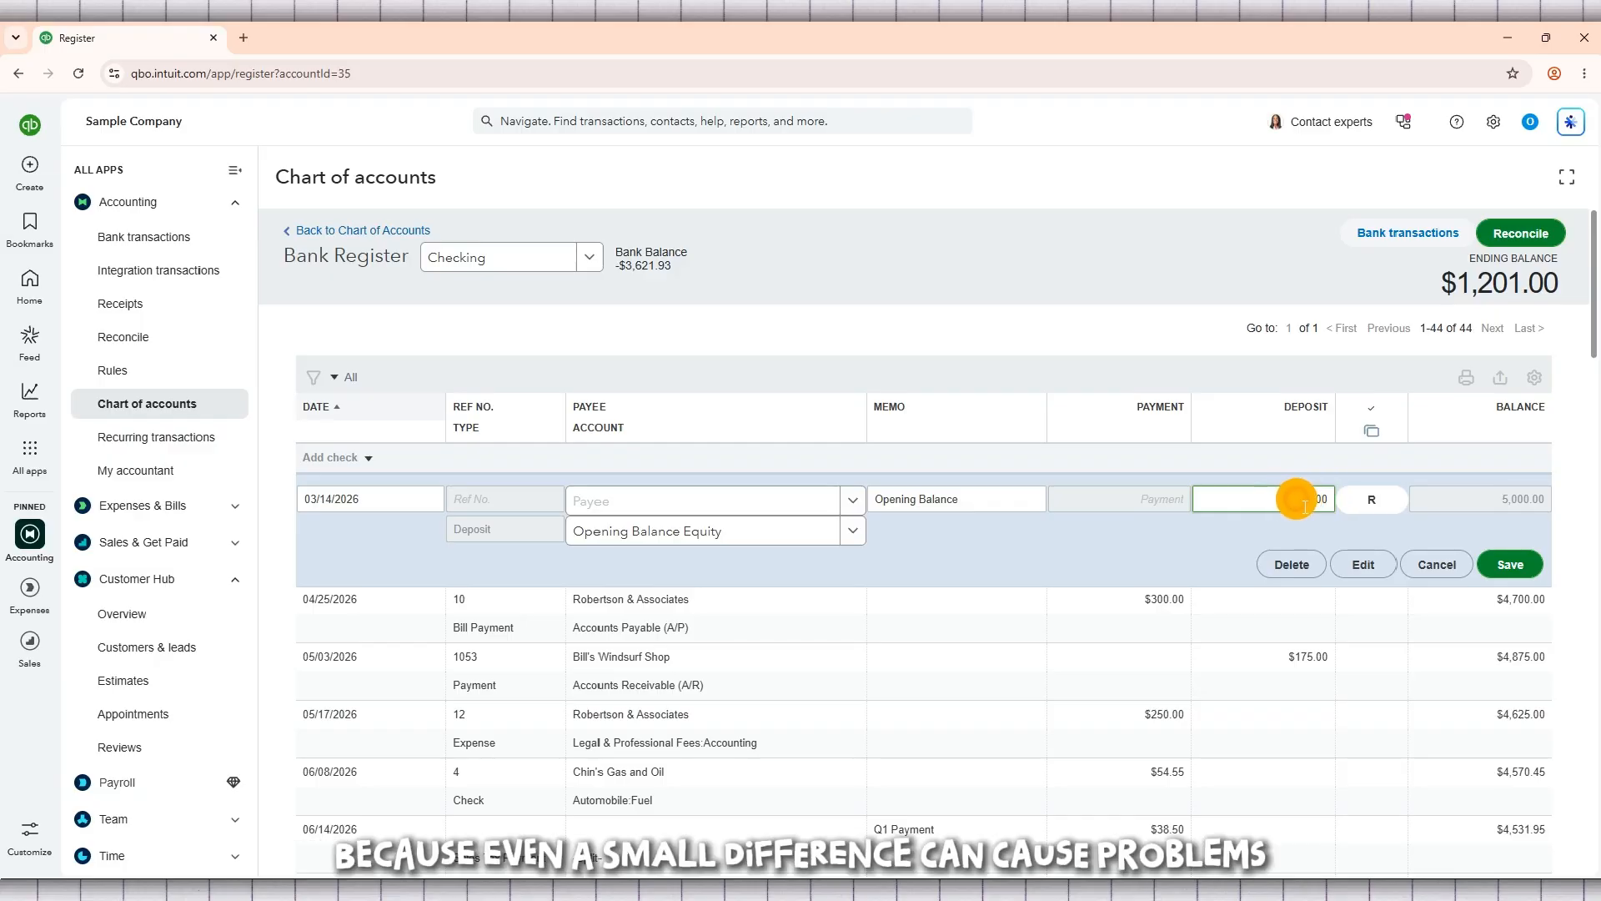
double_click(1305, 506)
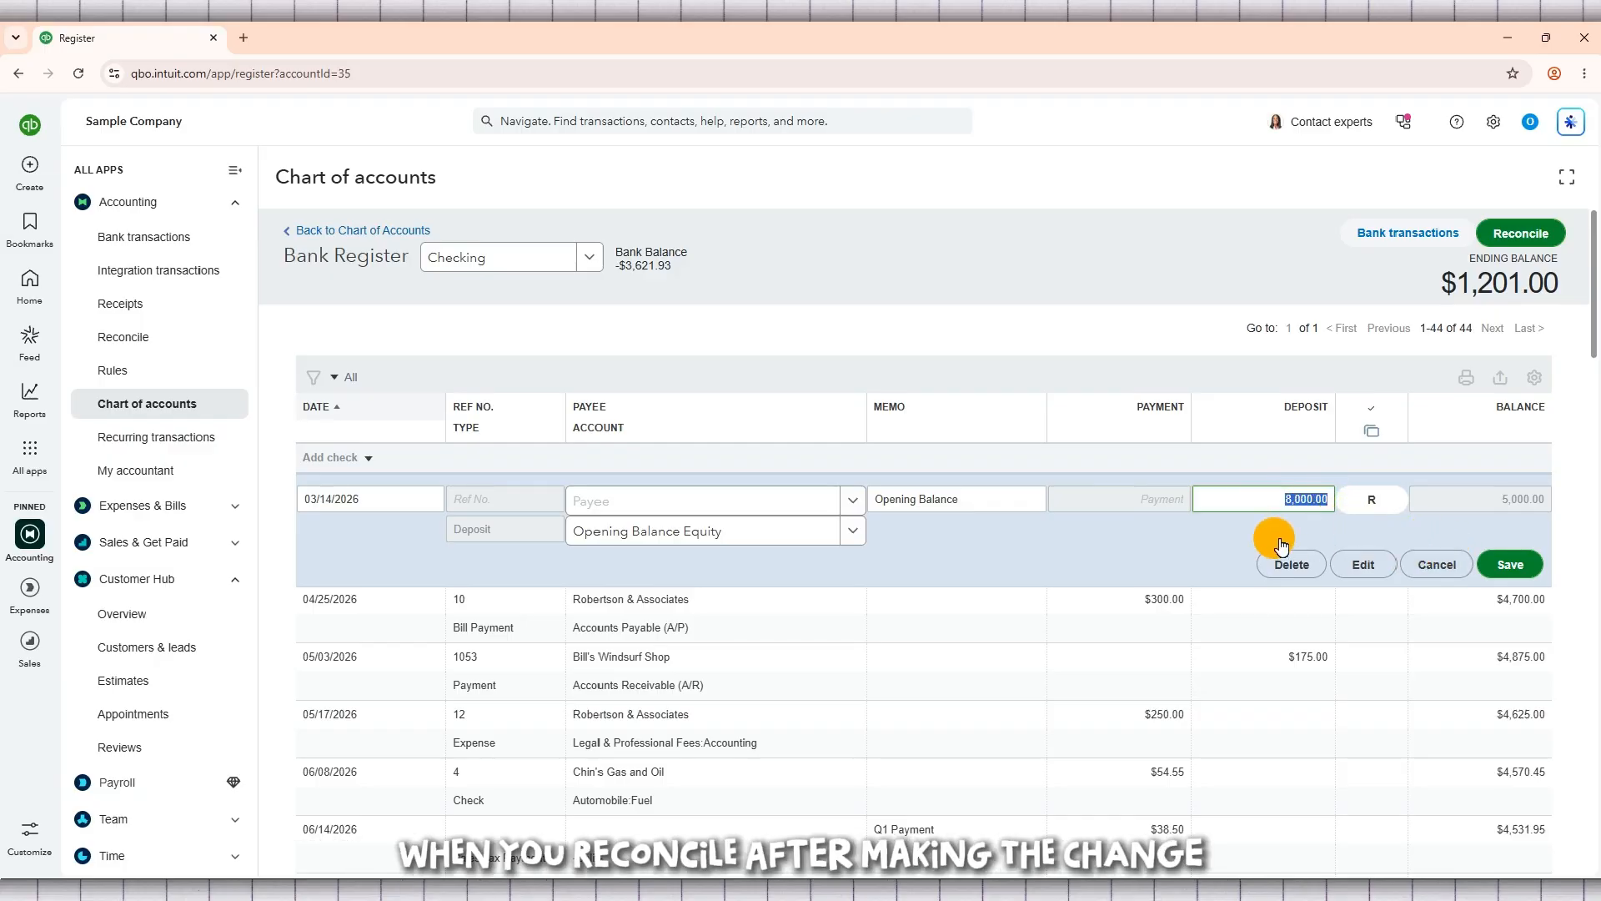
left_click(1519, 572)
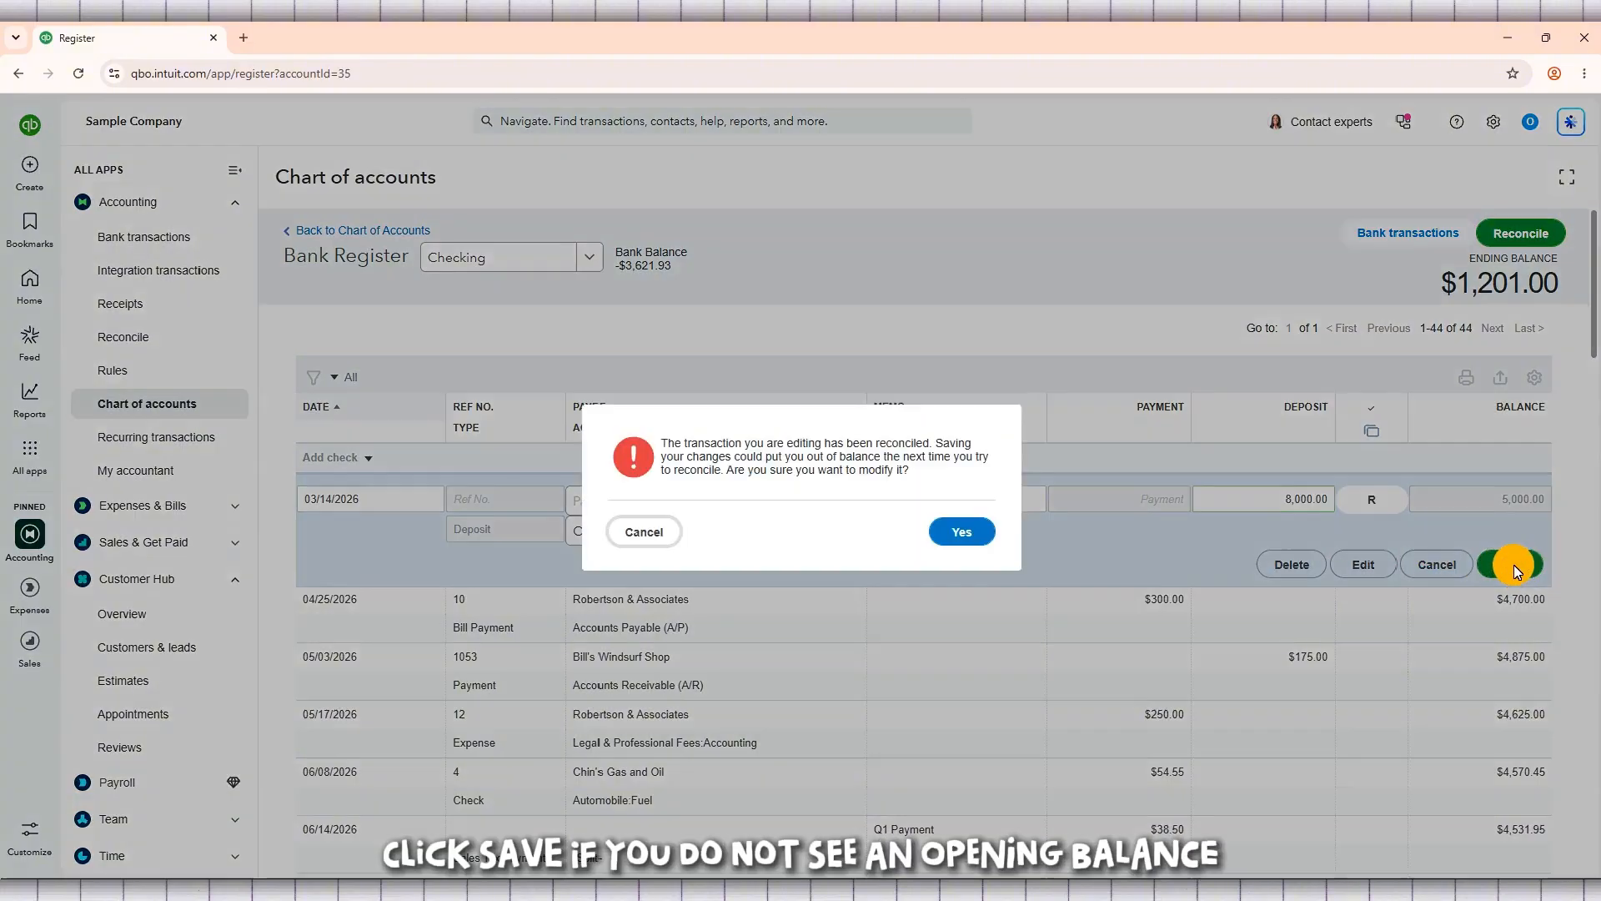
left_click(965, 532)
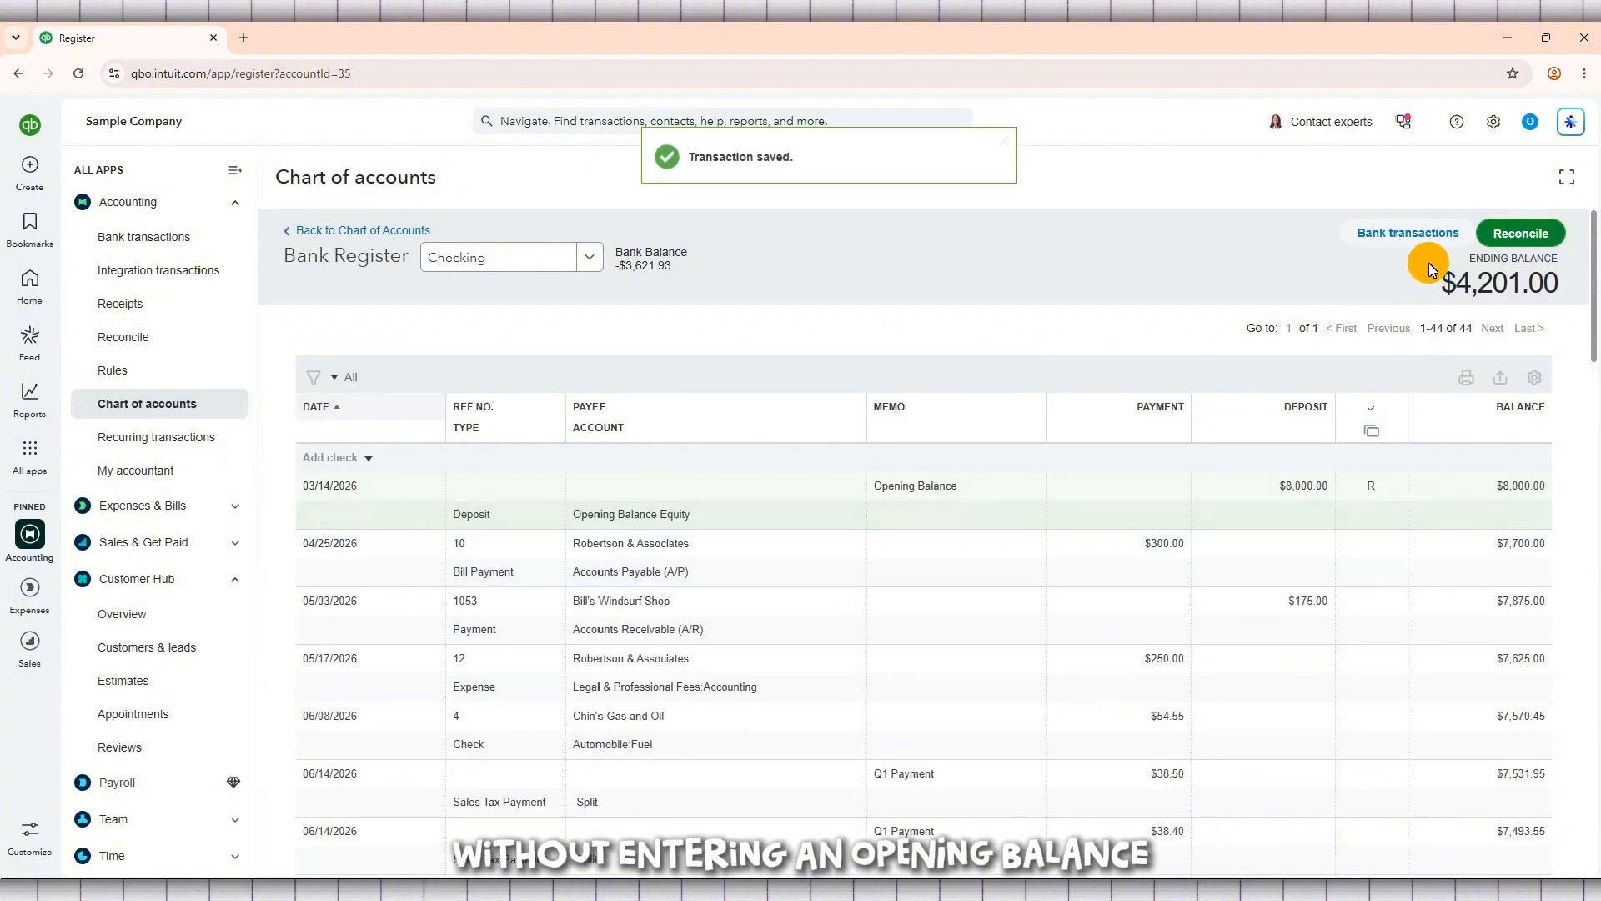
left_click_drag(1455, 281, 1578, 284)
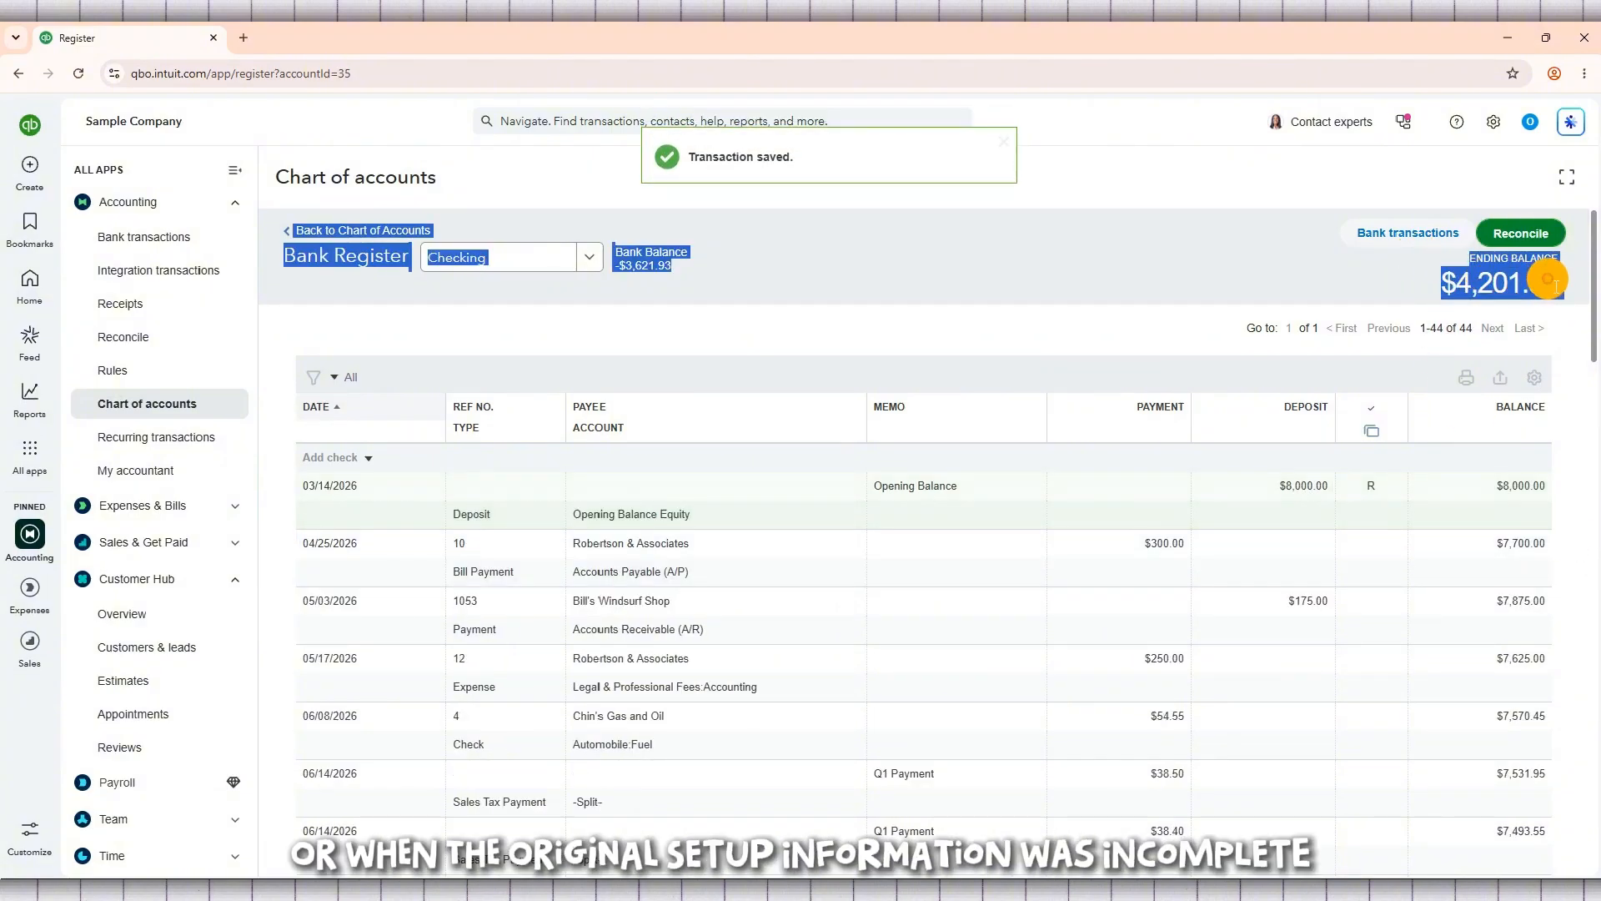
left_click(1547, 285)
triple_click(1524, 287)
left_click(1383, 279)
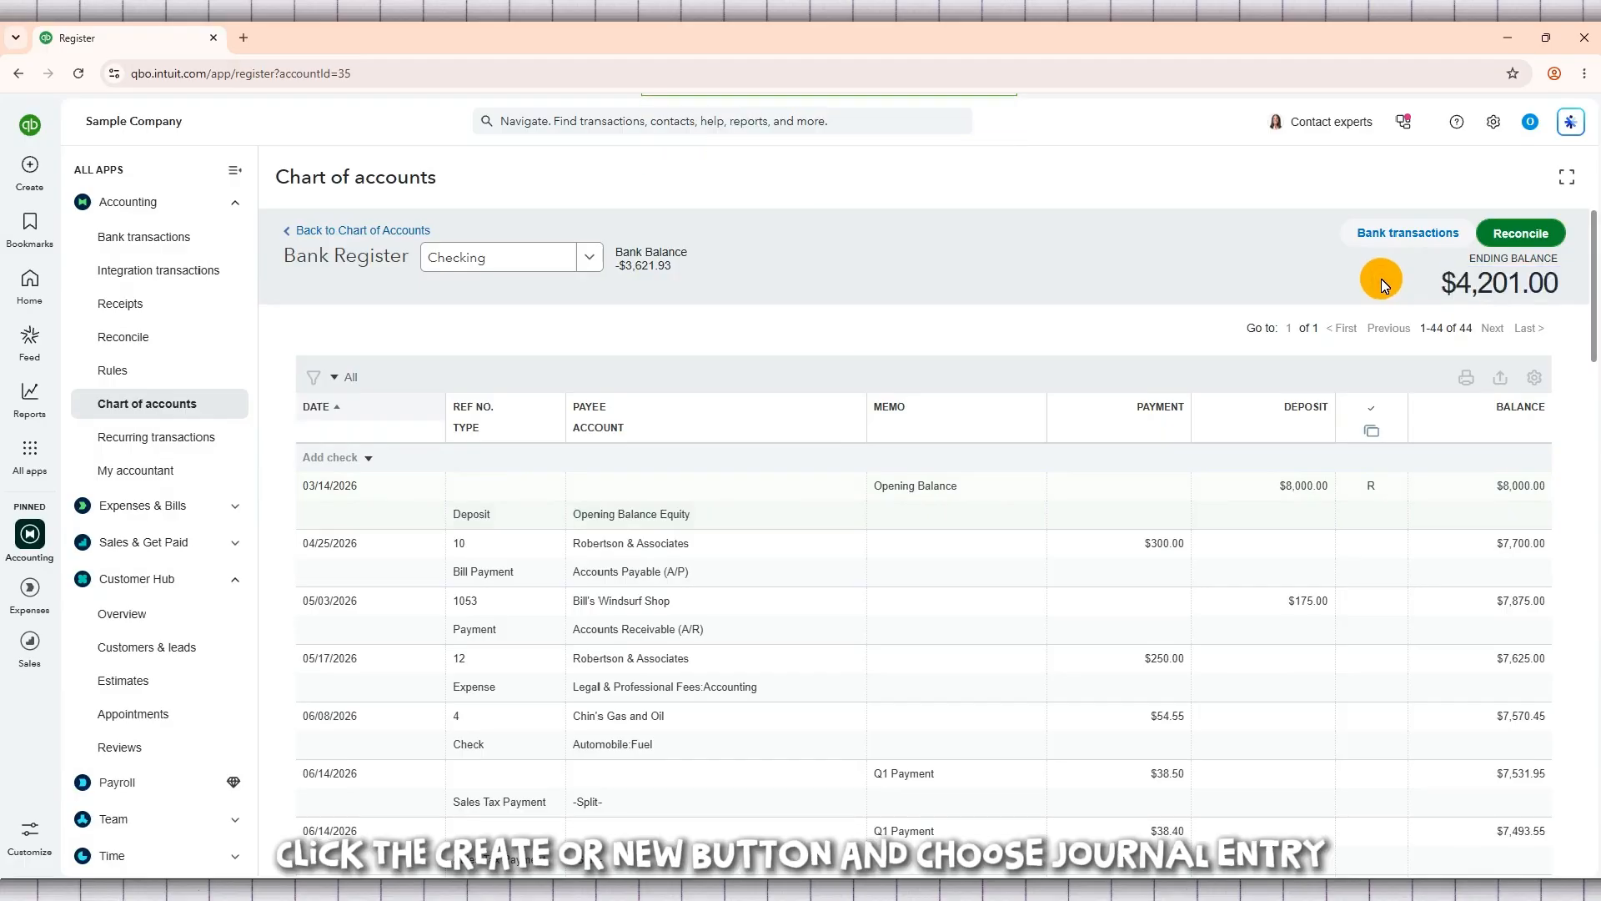
Create a new journal entry and set its journal date to 08/01/2026.
left_click(30, 164)
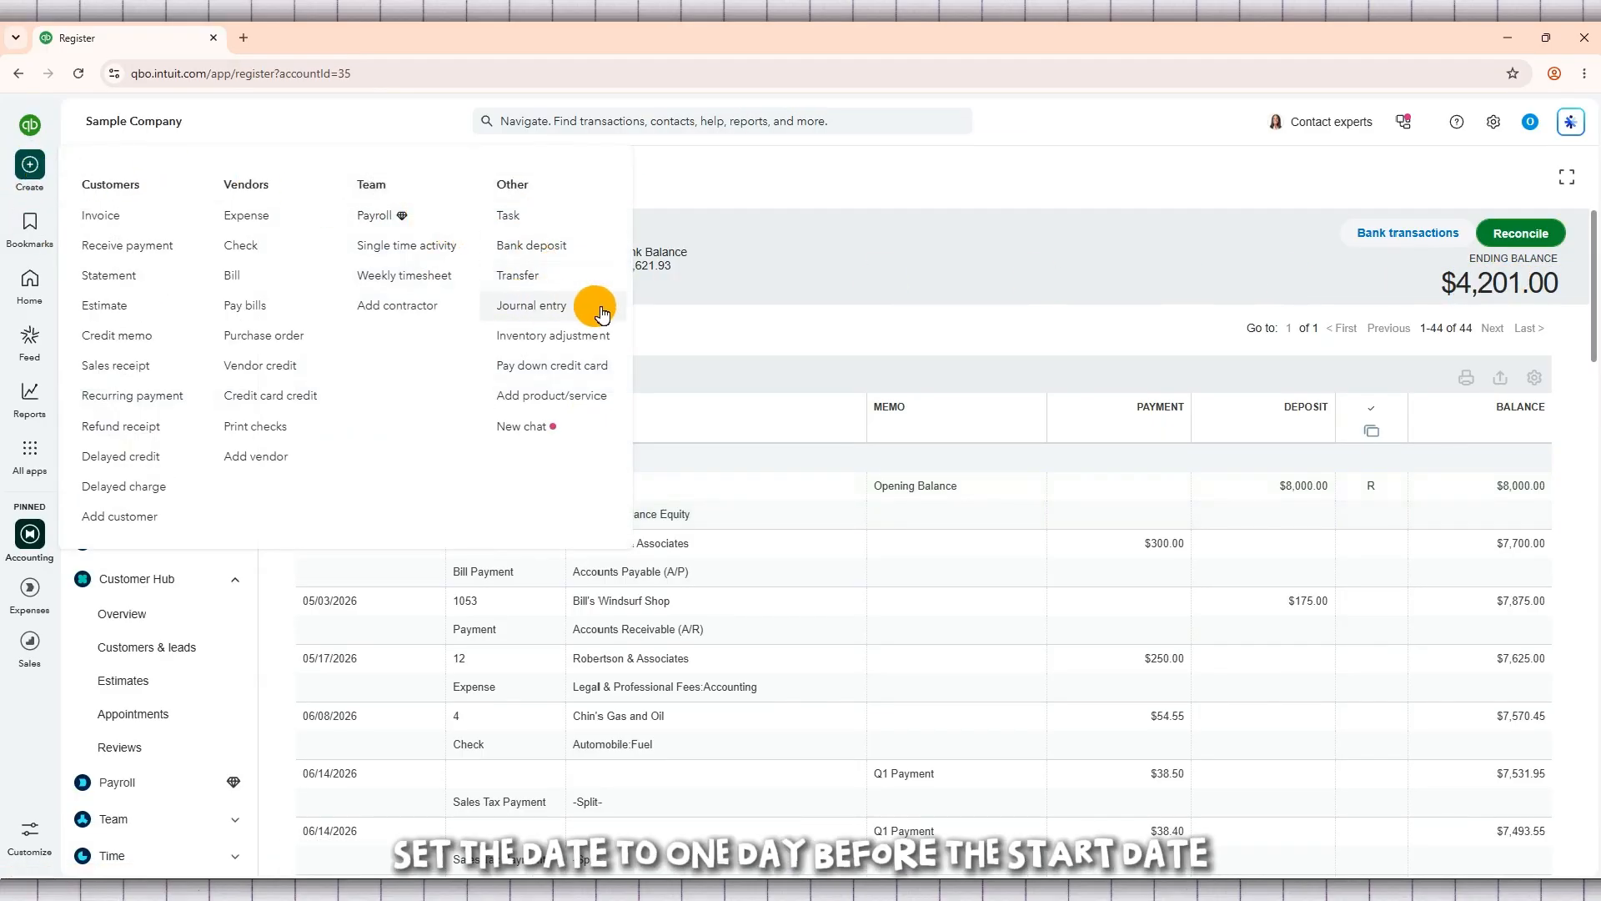
left_click(574, 307)
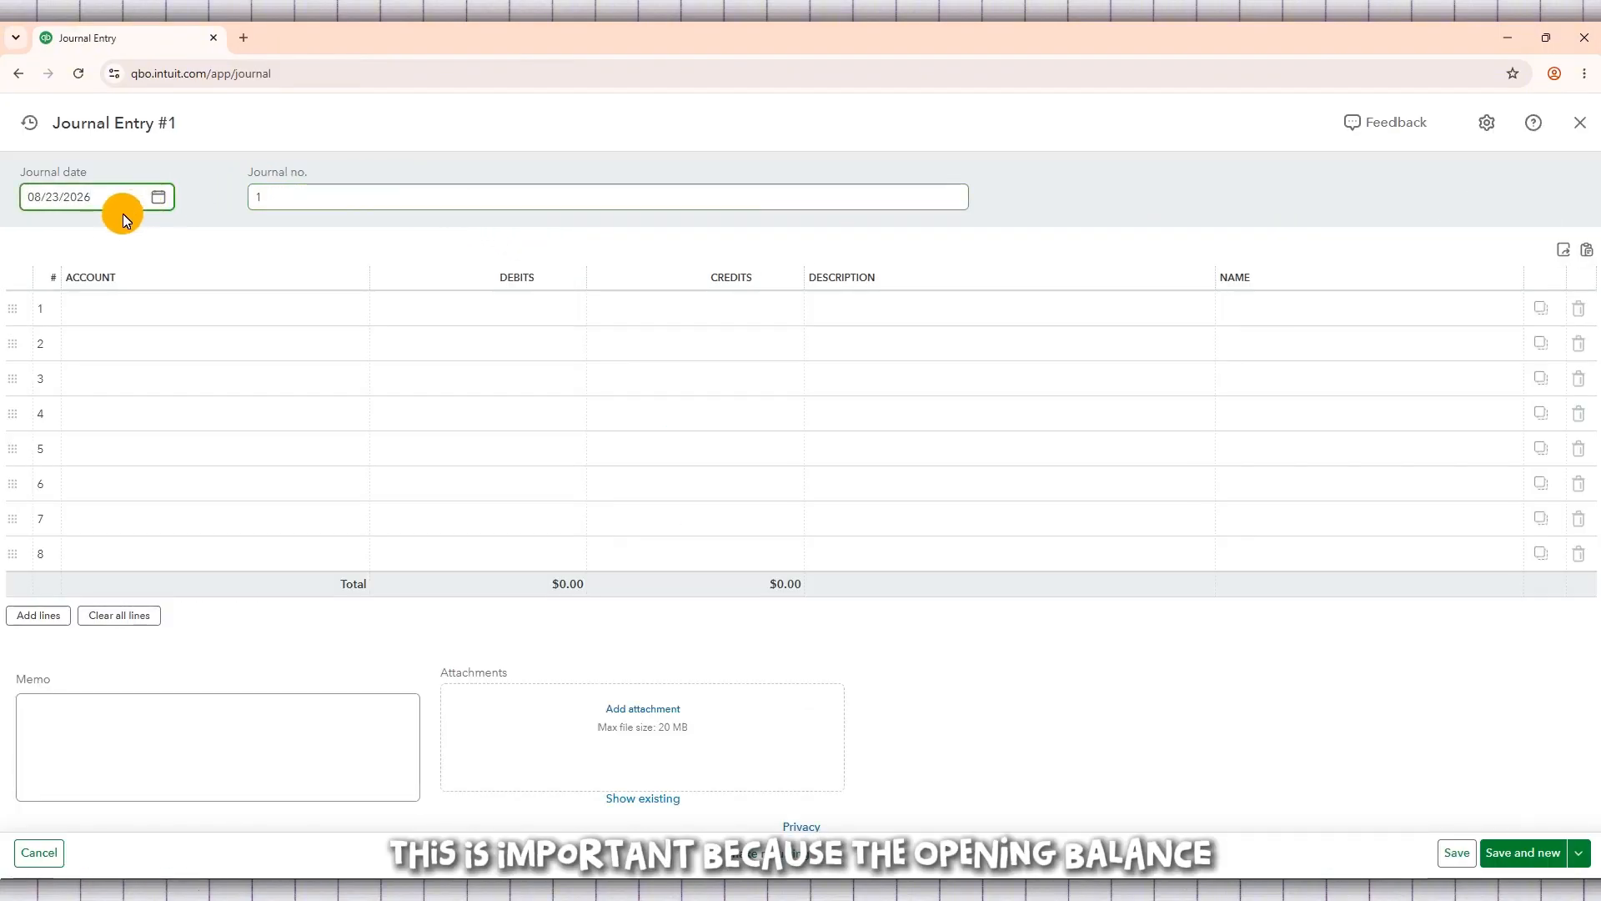
left_click(158, 200)
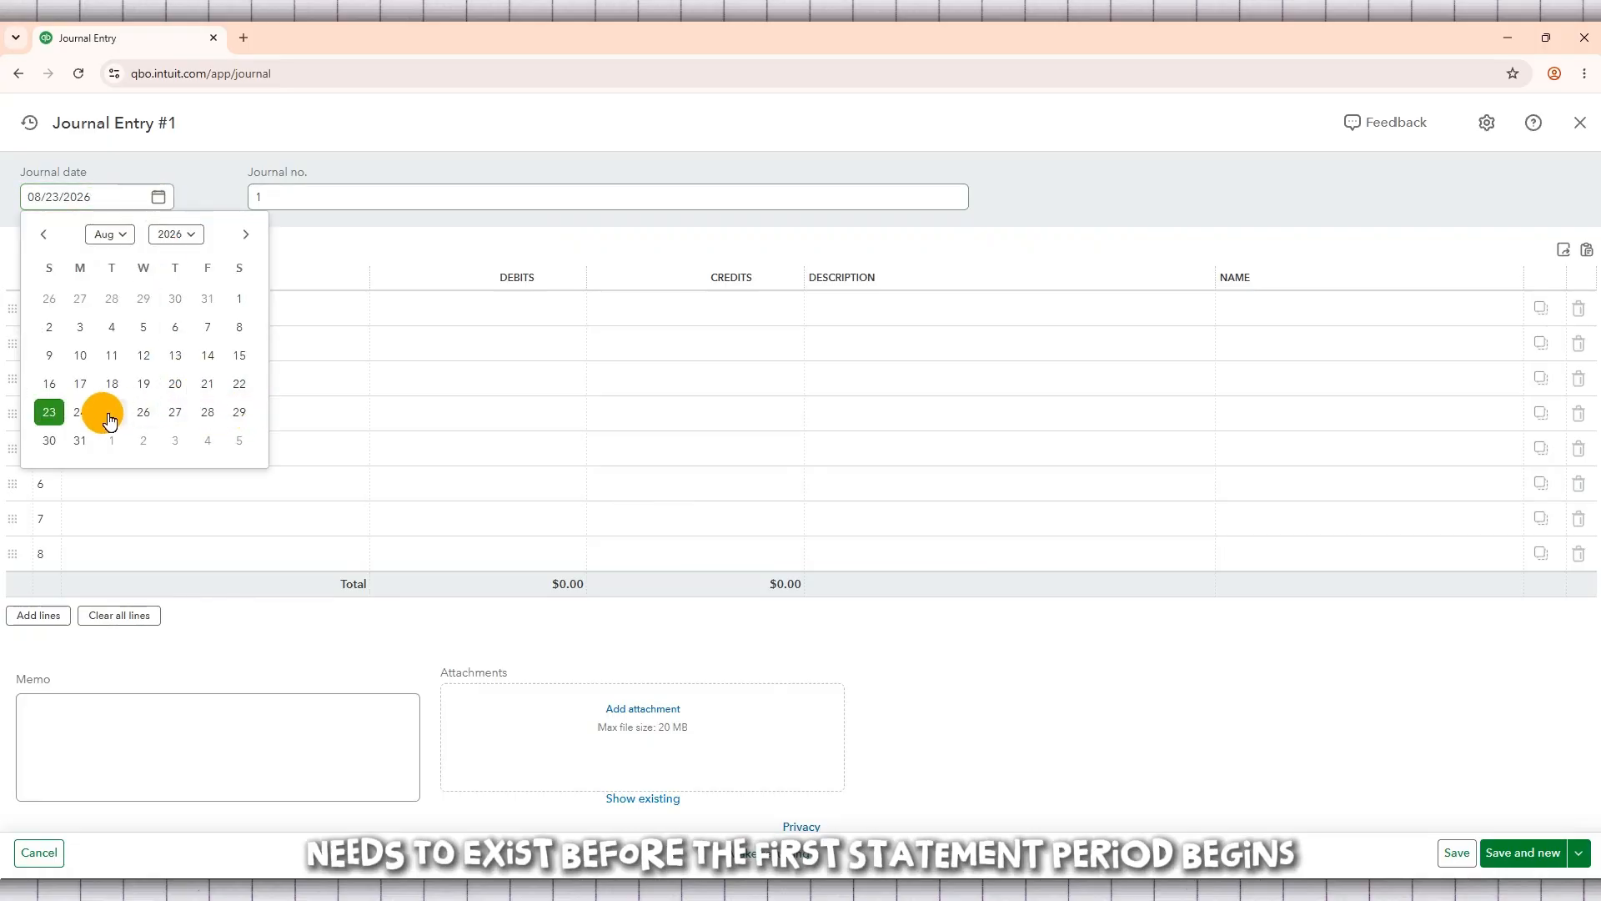
left_click(254, 385)
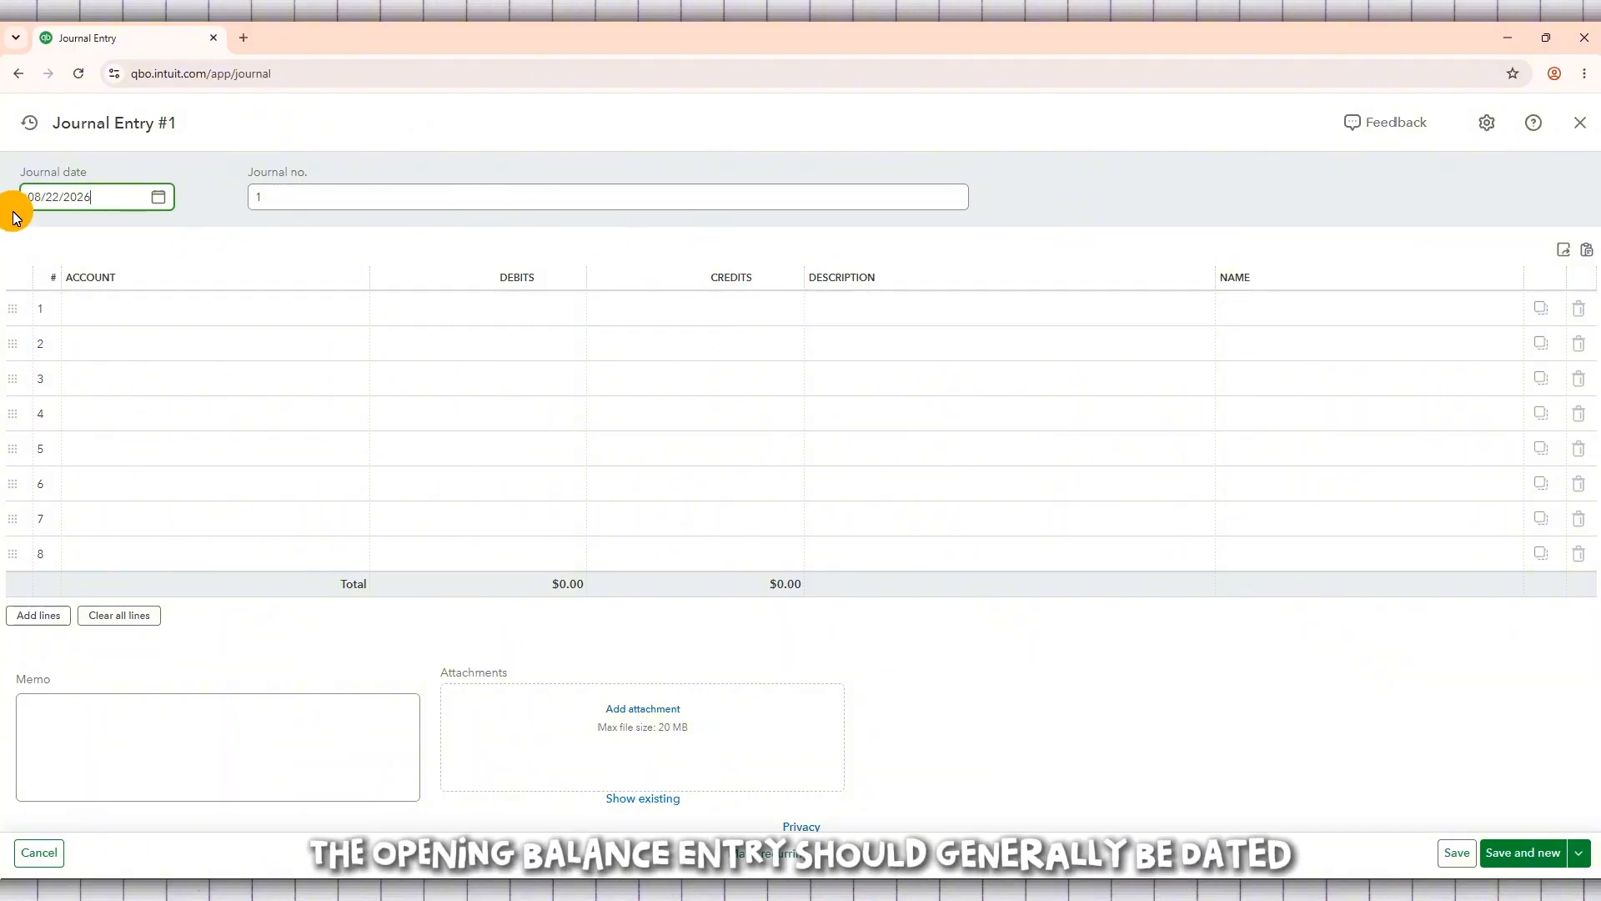
left_click(160, 202)
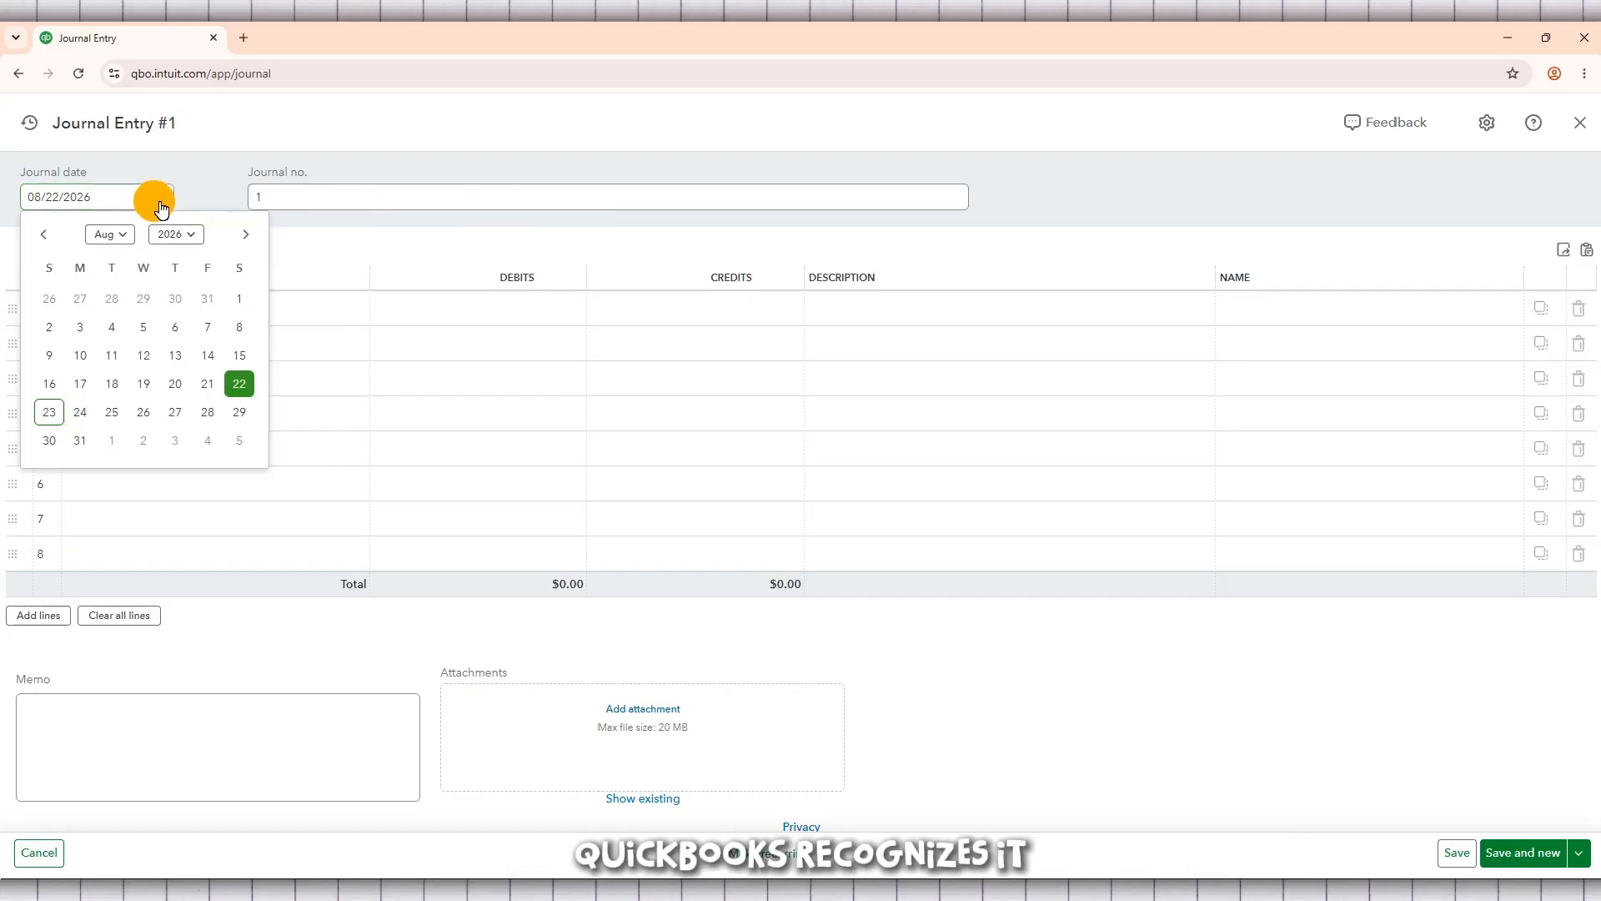
left_click(228, 310)
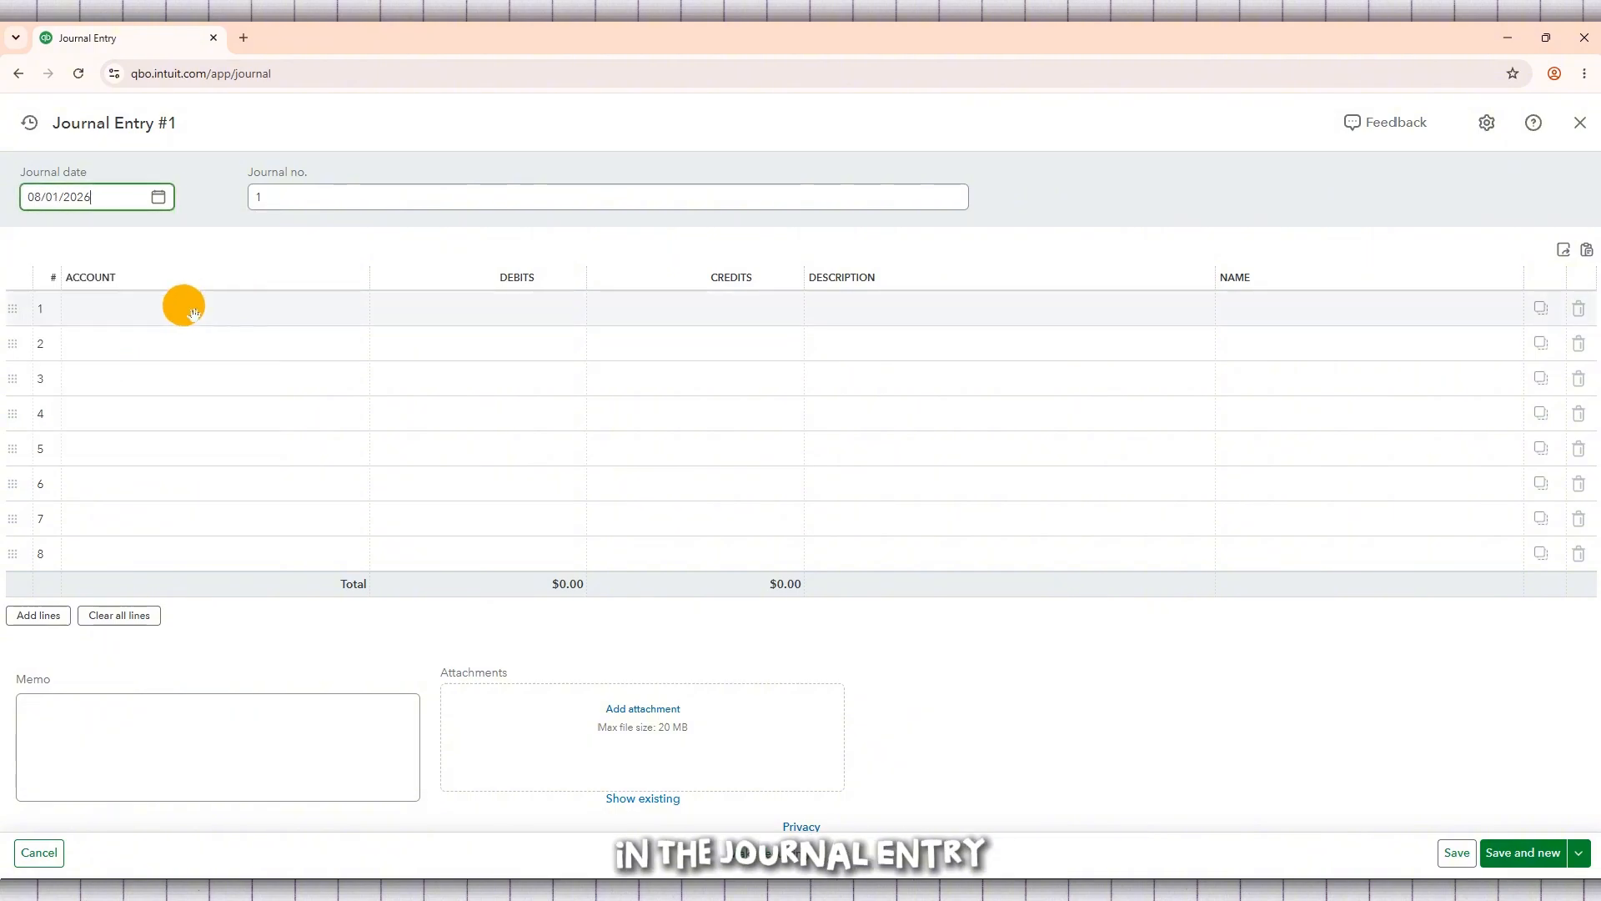
Enter Checking on the first journal line and Opening Balance Equity on the second line with a credit of 8000.
left_click(254, 317)
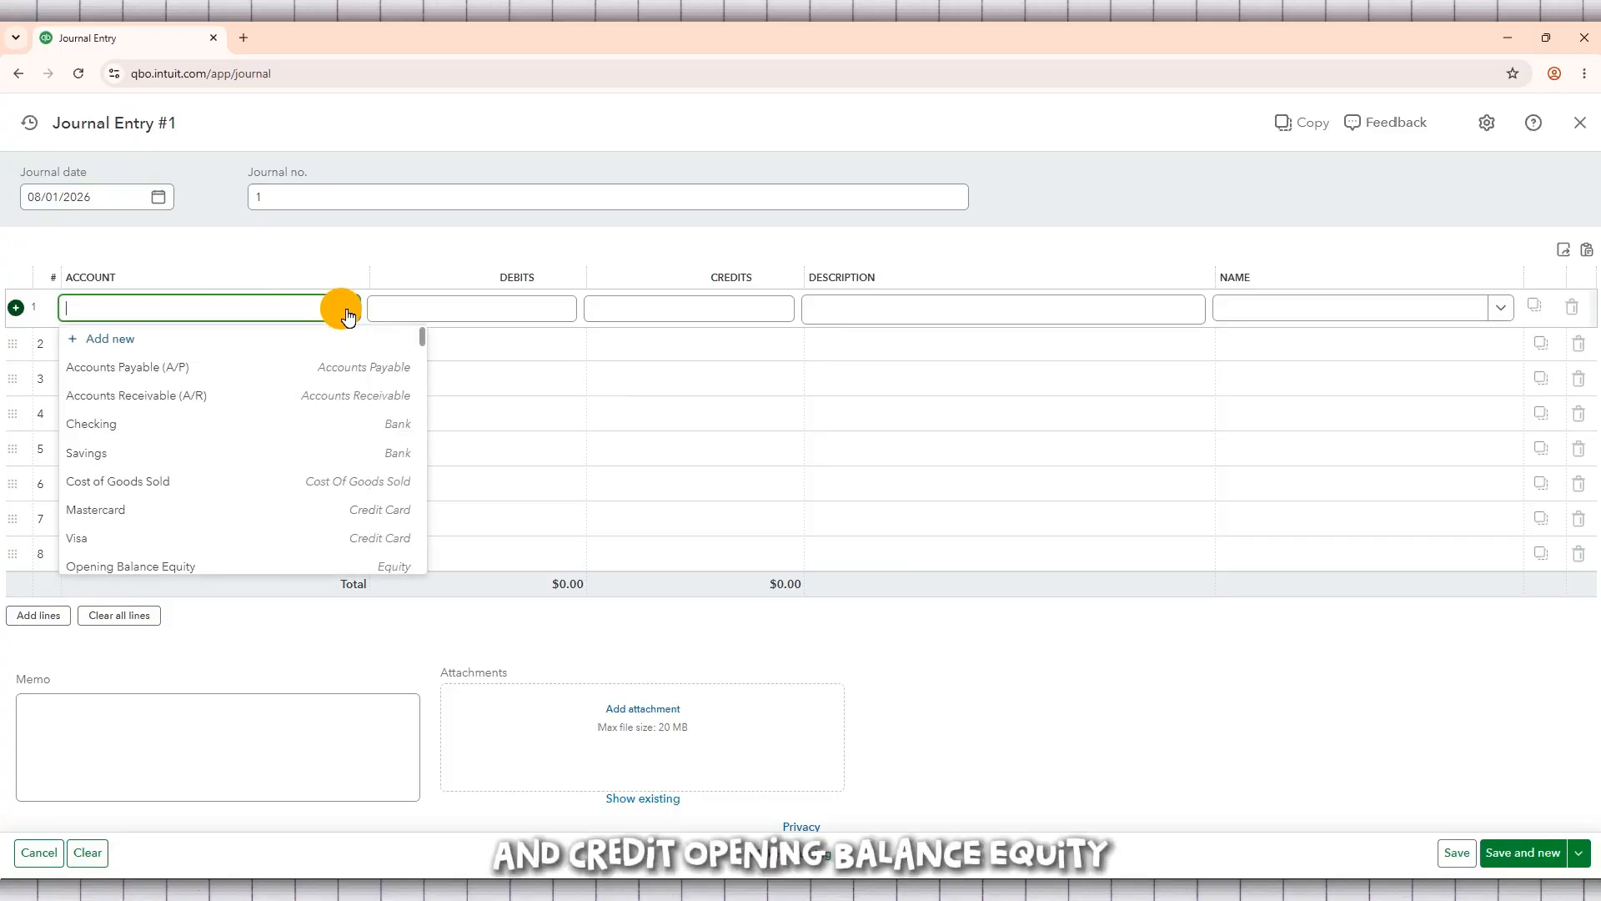
left_click(222, 424)
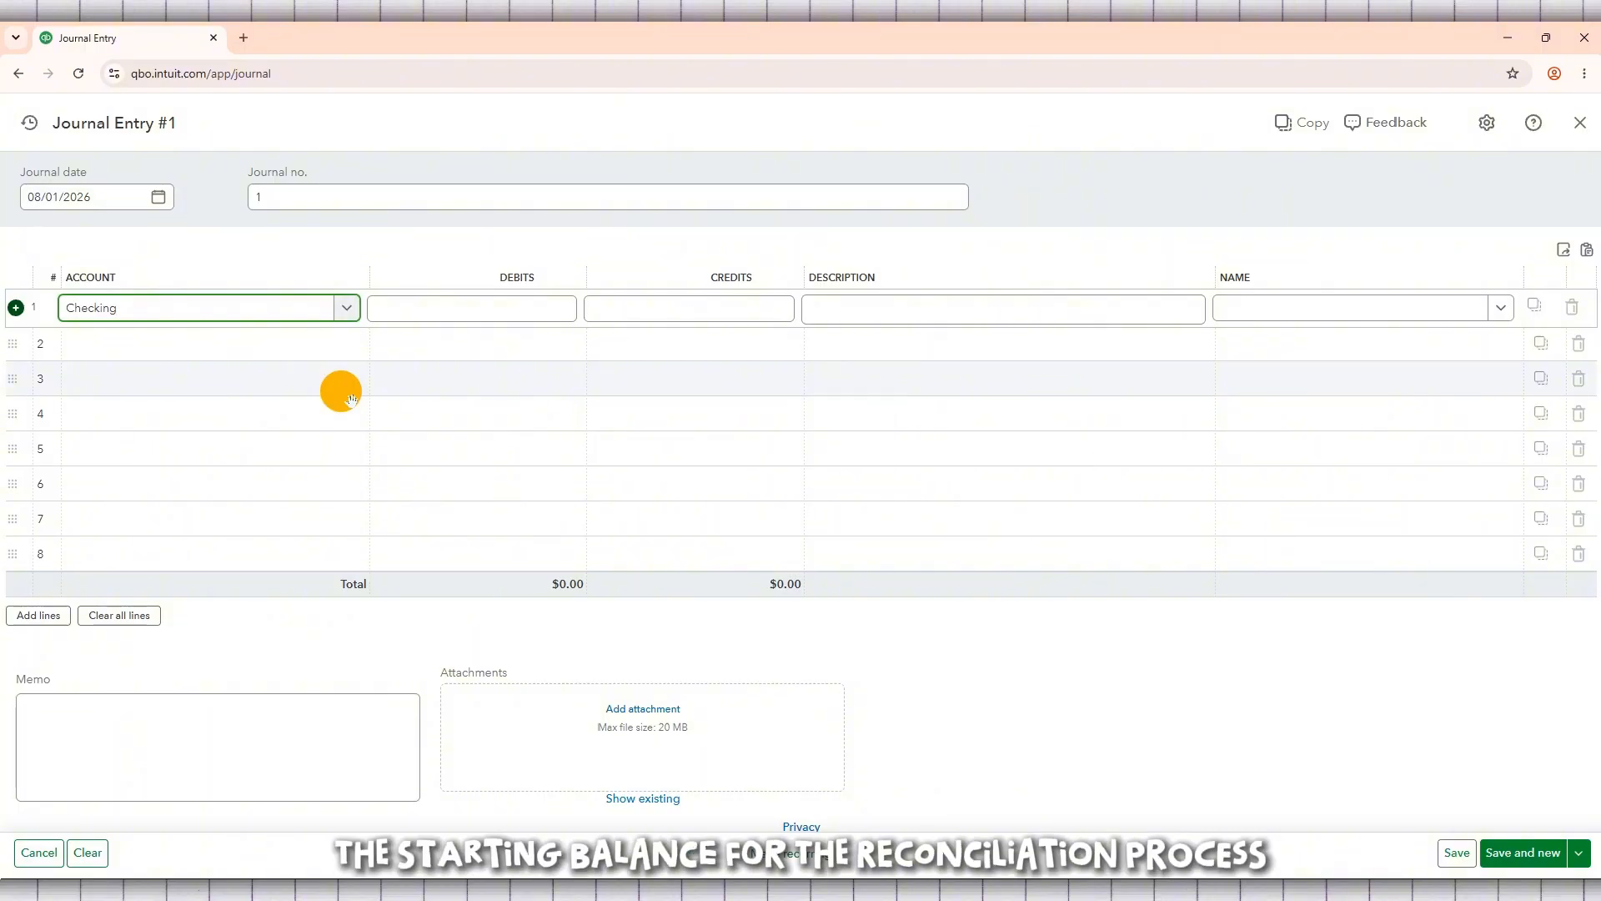
left_click(288, 345)
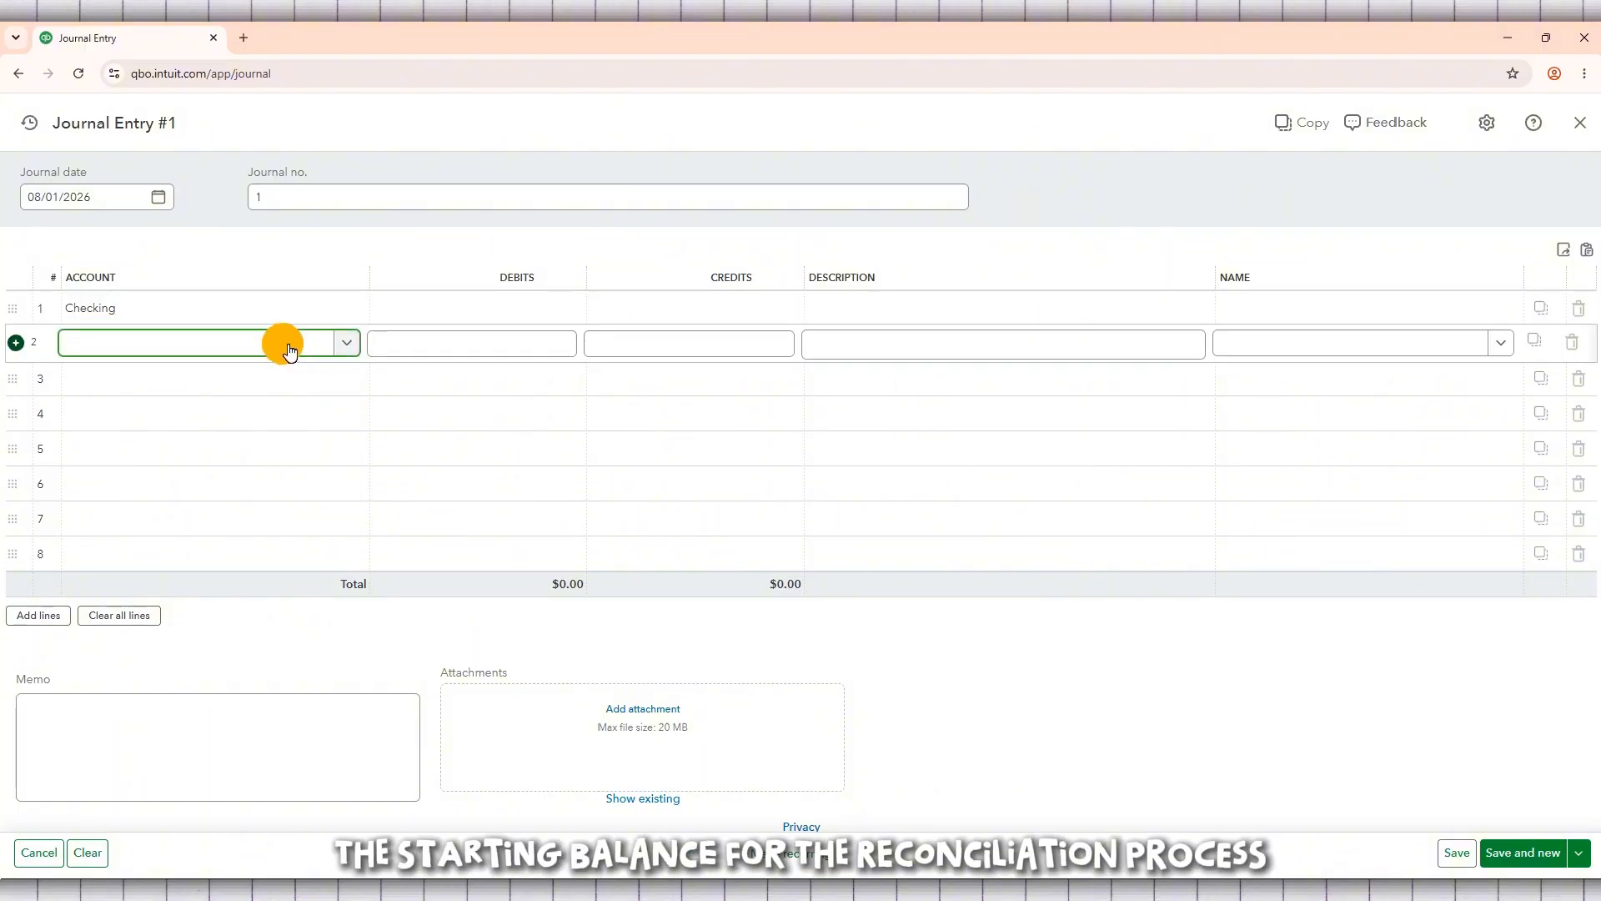
type("op")
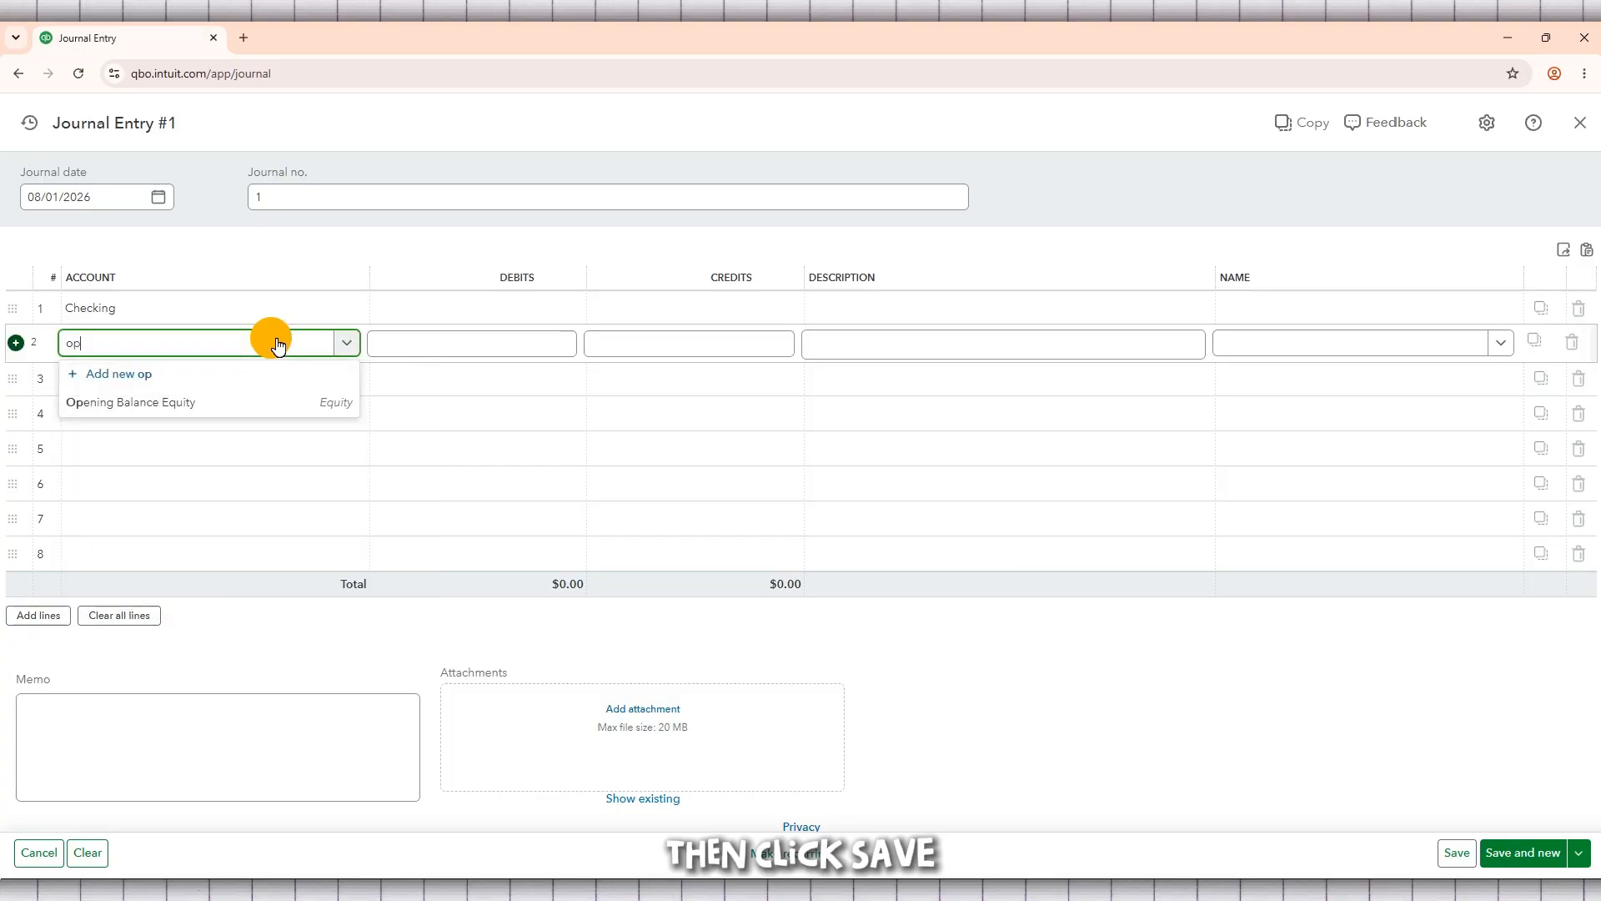
left_click(182, 408)
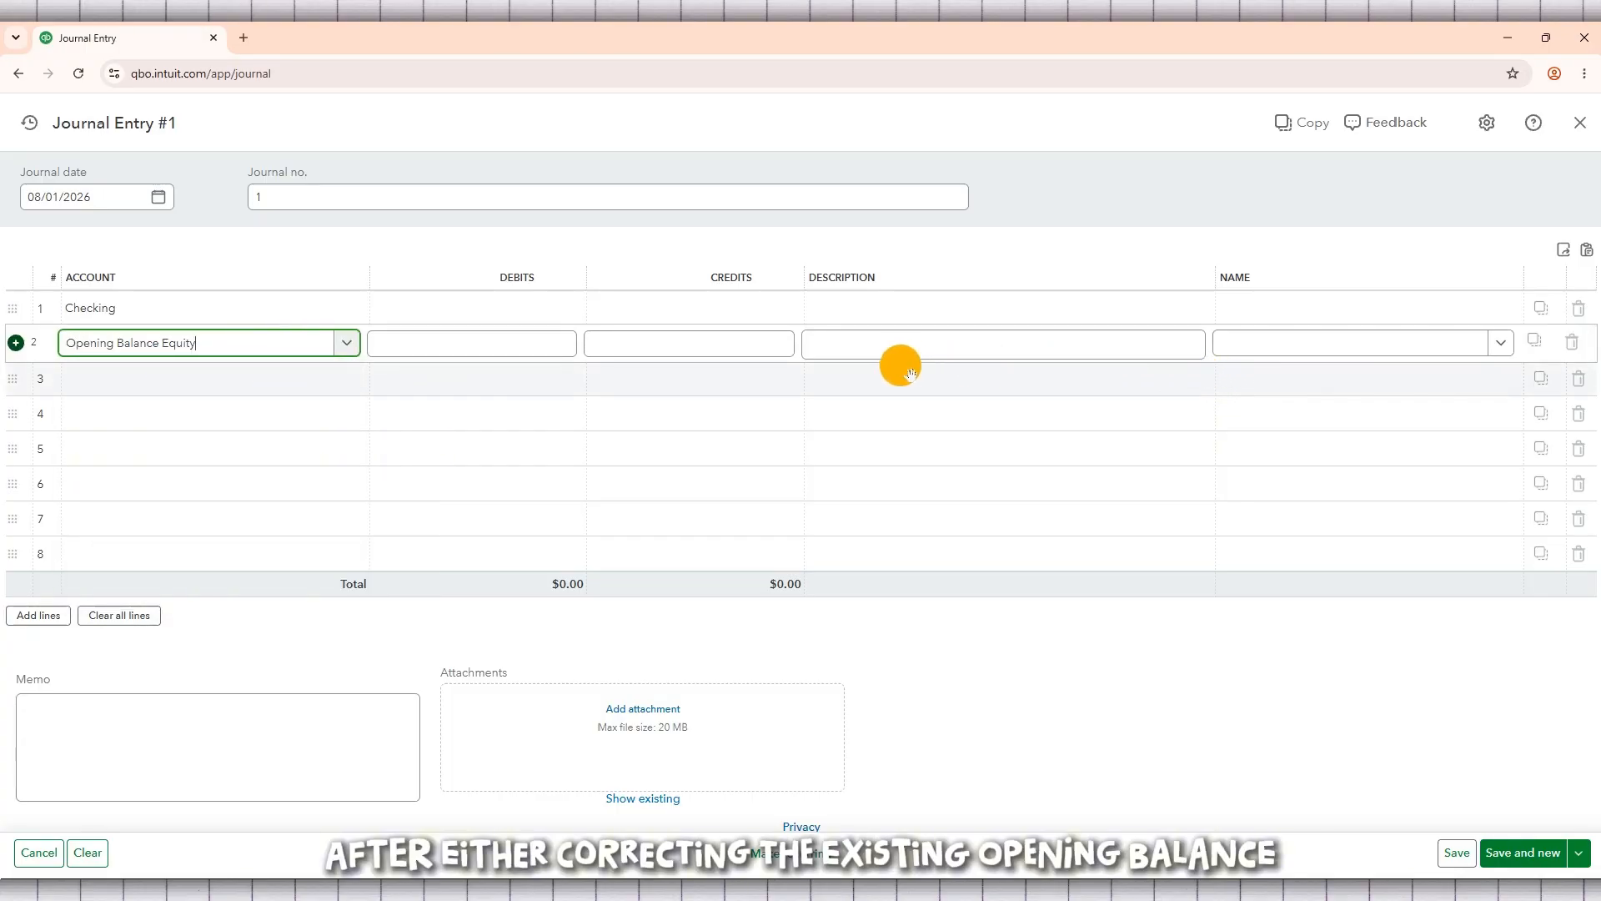
left_click(555, 346)
left_click(702, 346)
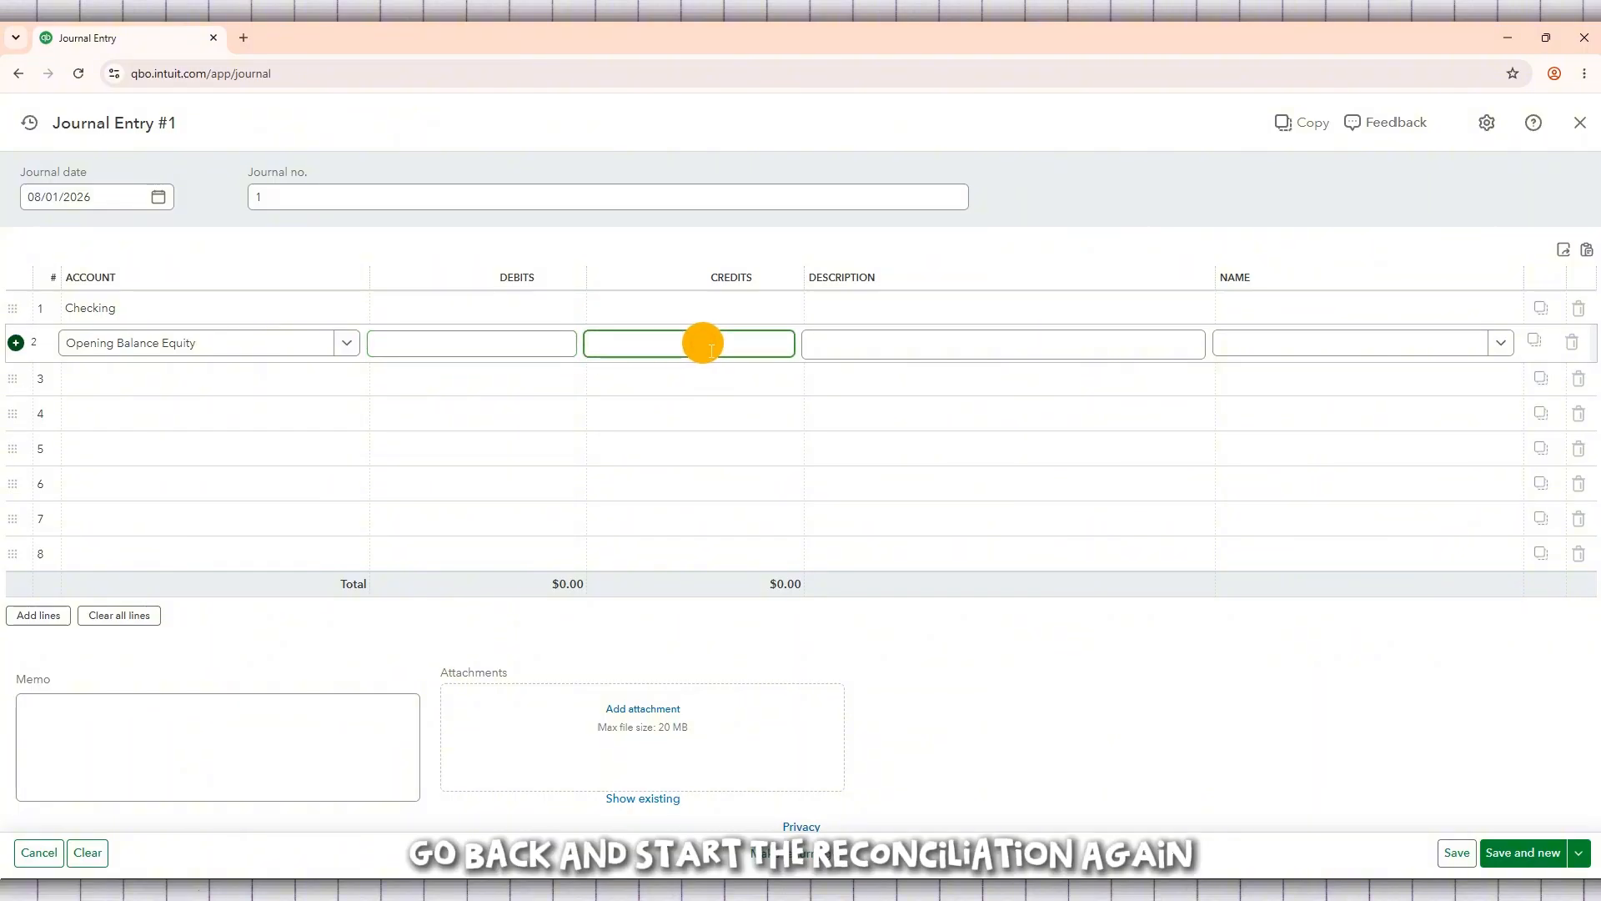
type("8000")
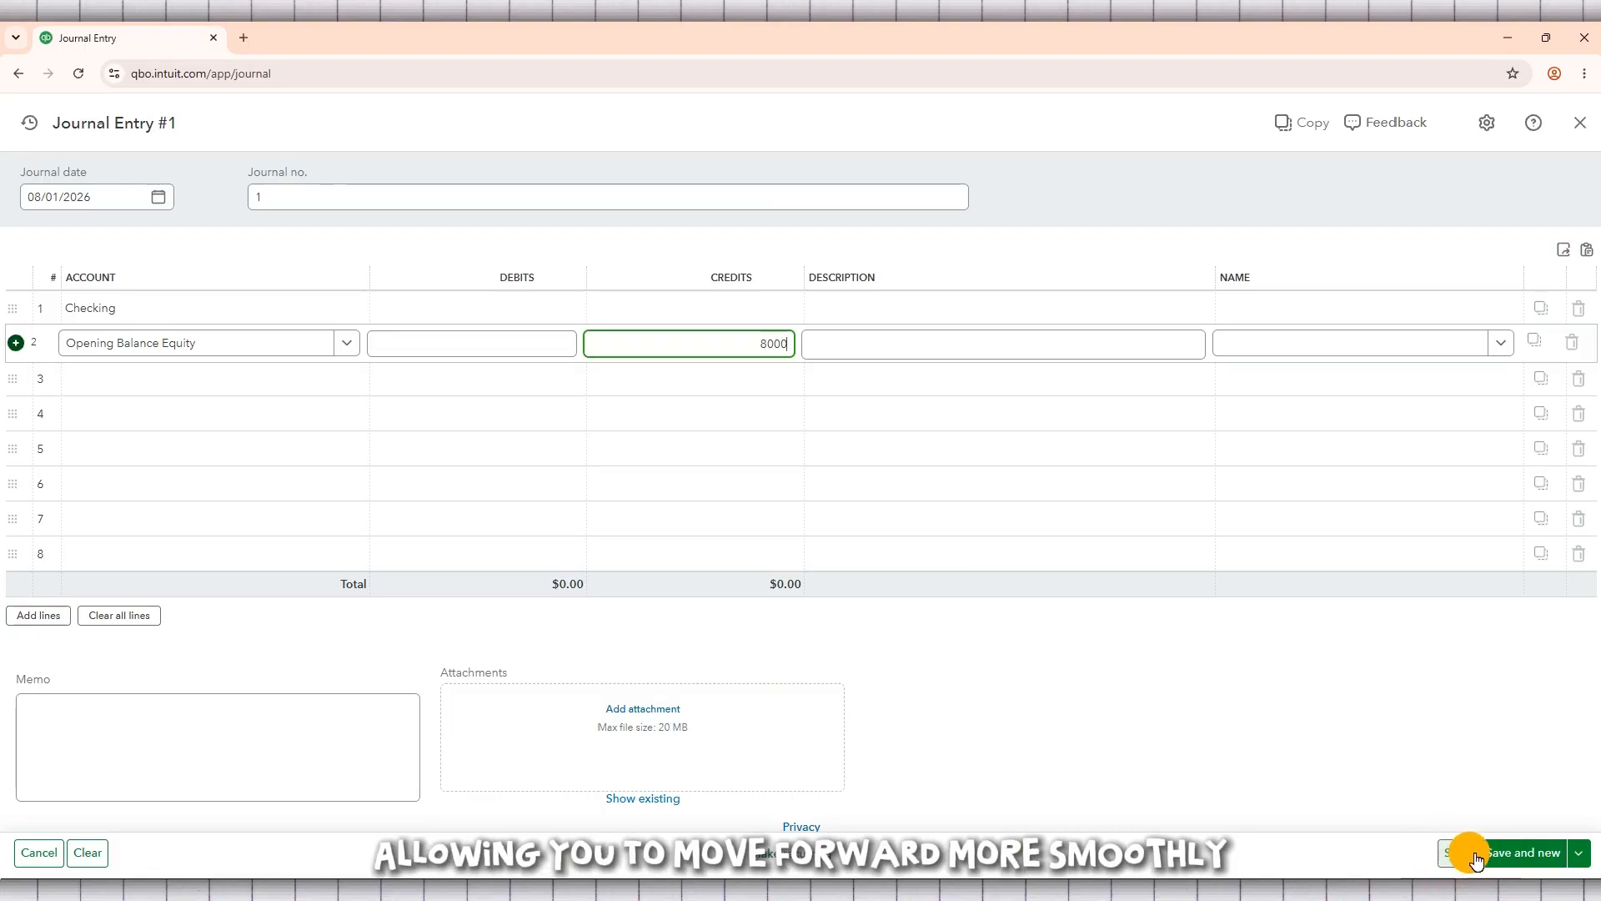
Discard the journal entry without saving and return to the chart of accounts.
left_click(1591, 136)
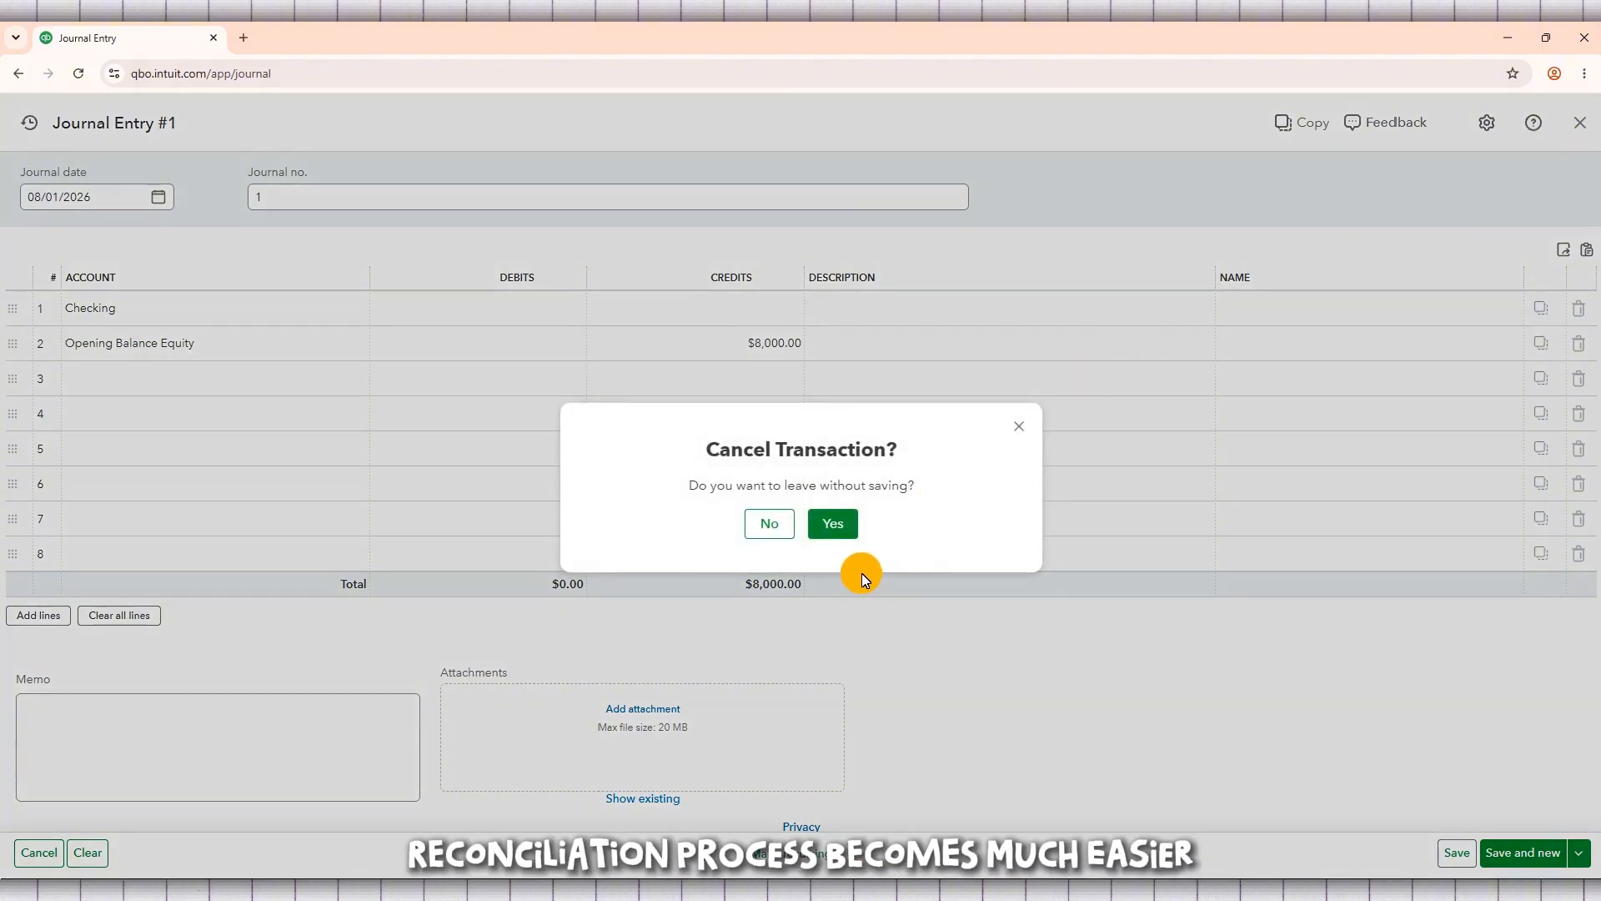
left_click(840, 524)
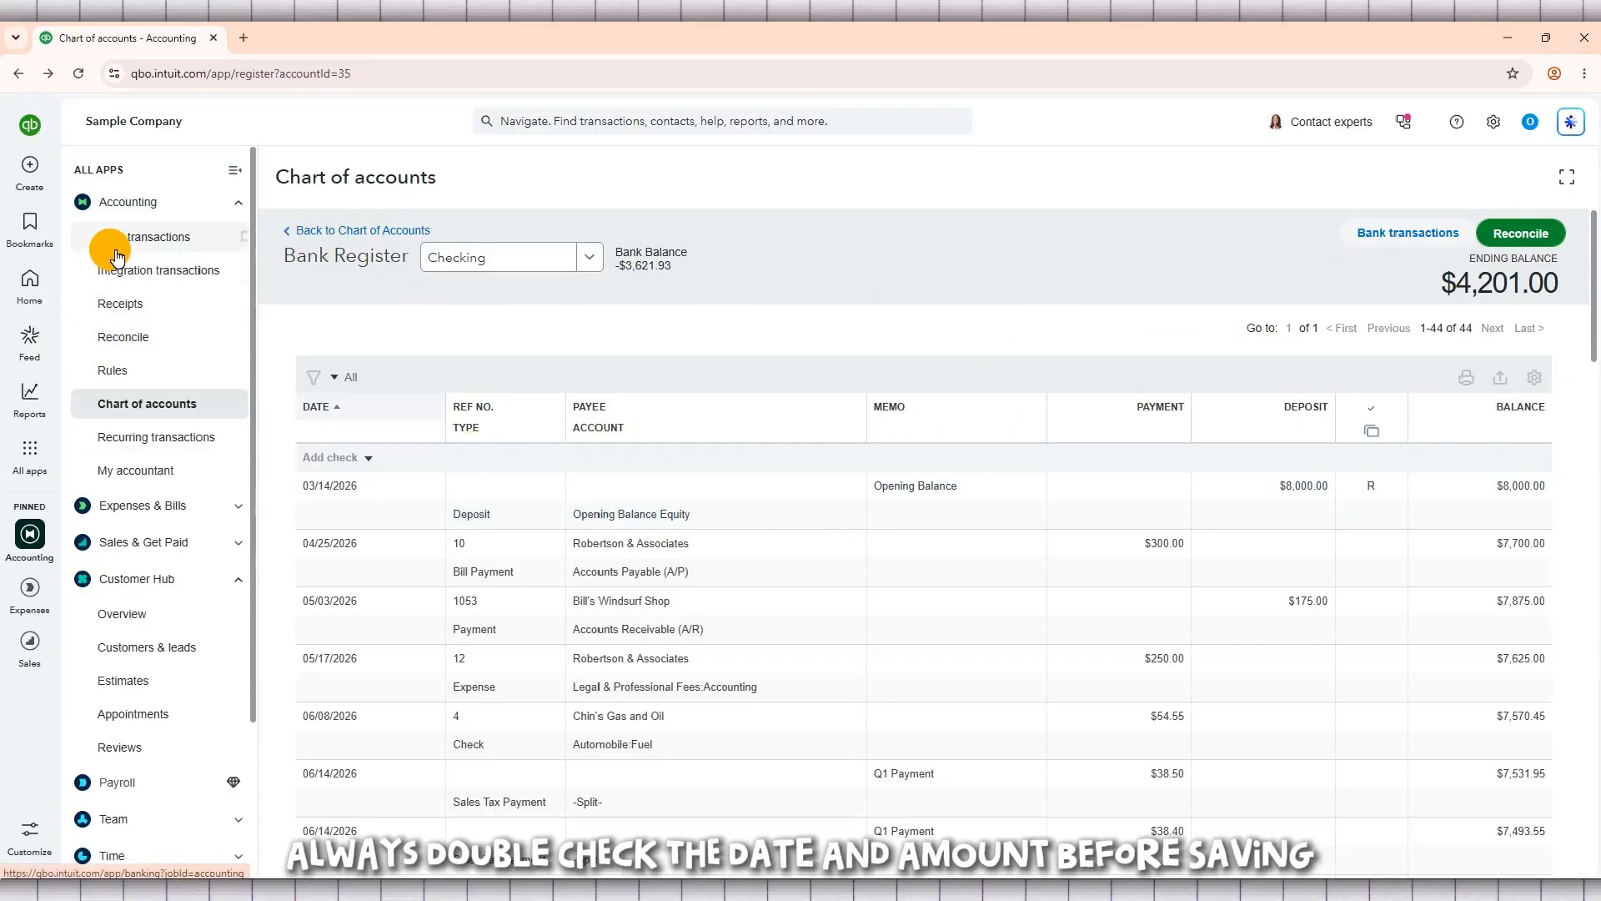
left_click(161, 416)
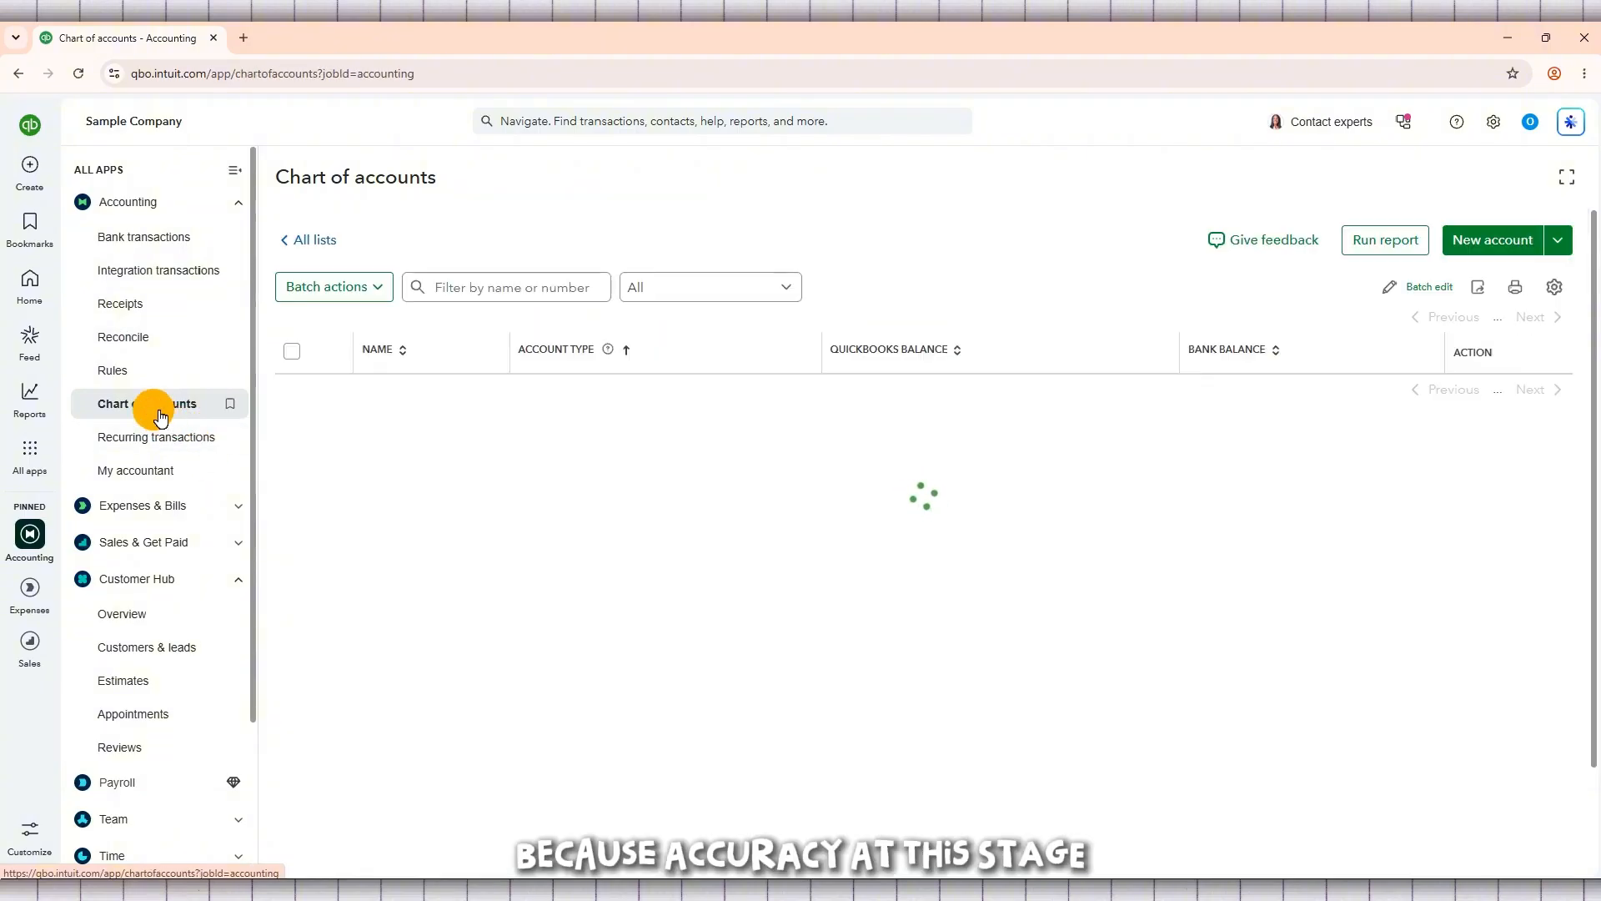